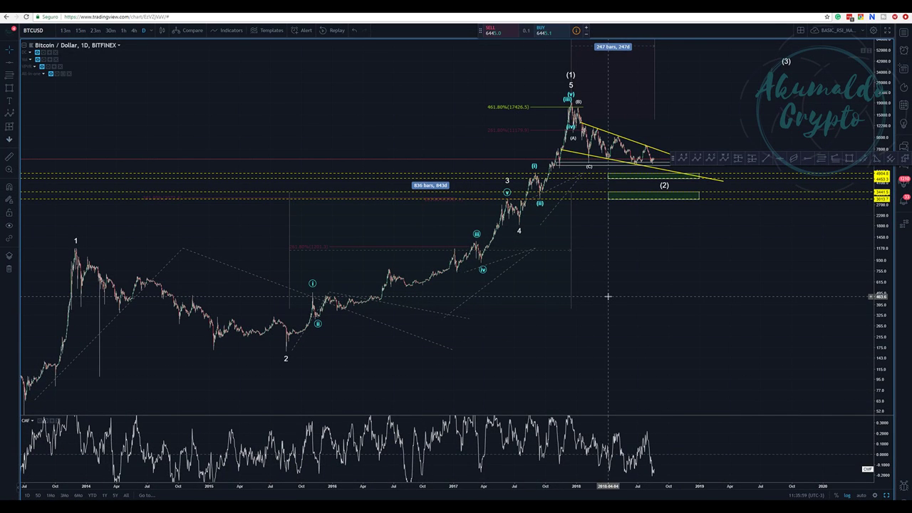
# - Move the floating drawing toolbar down to the empty area below the recent price action
pyautogui.scroll(-2, 649, 299)
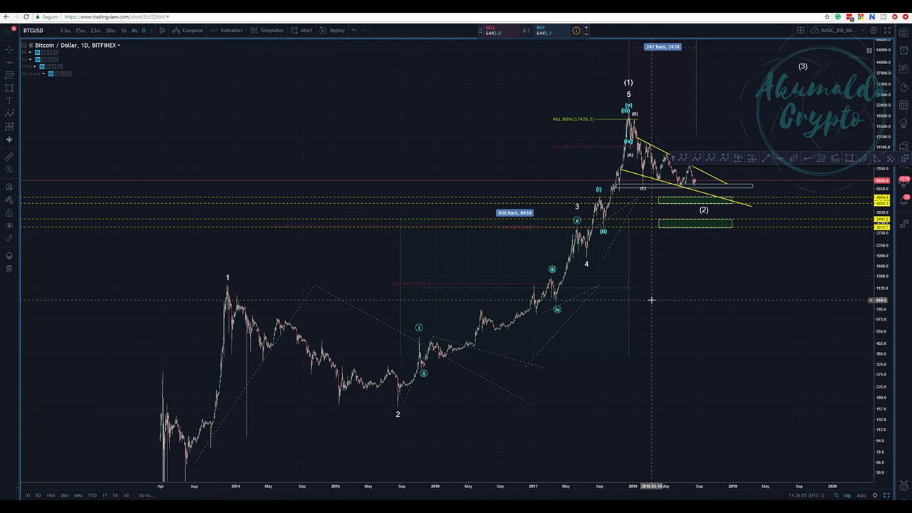
pyautogui.moveTo(729, 322); pyautogui.dragTo(649, 306)
pyautogui.moveTo(673, 156)
pyautogui.mouseDown()
pyautogui.moveTo(692, 301)
pyautogui.moveTo(674, 273)
pyautogui.moveTo(700, 256)
pyautogui.moveTo(701, 181)
pyautogui.moveTo(674, 293)
pyautogui.mouseUp()
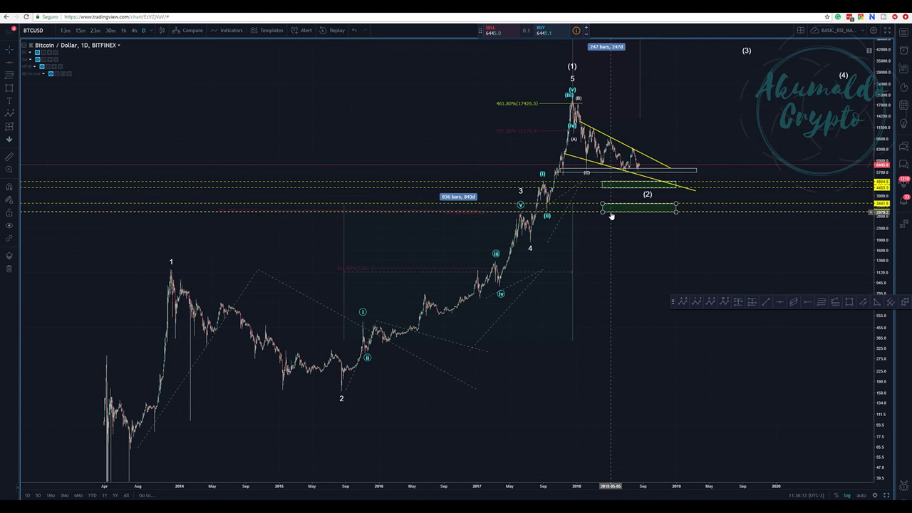
# - Select the white 1–5 wave count and examine where its points sit on the price
pyautogui.click(171, 263)
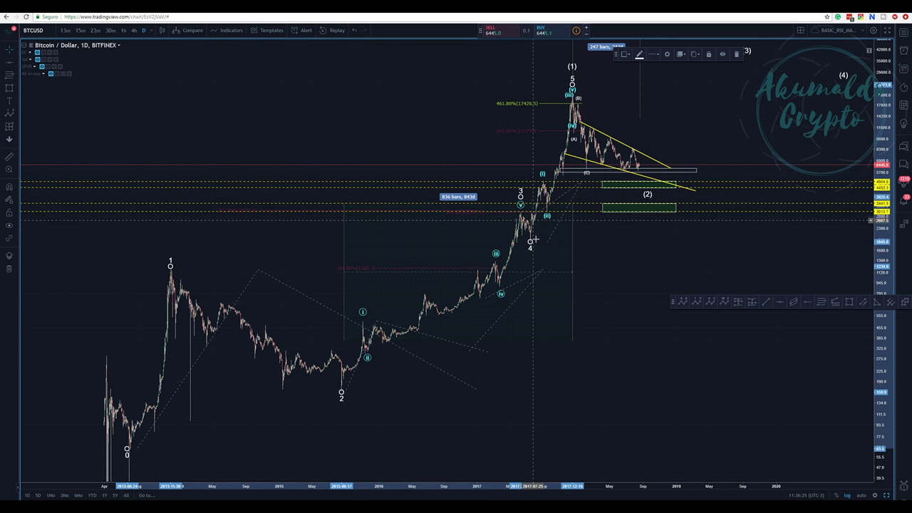
pyautogui.scroll(-2, 463, 249)
pyautogui.scroll(2, 428, 256)
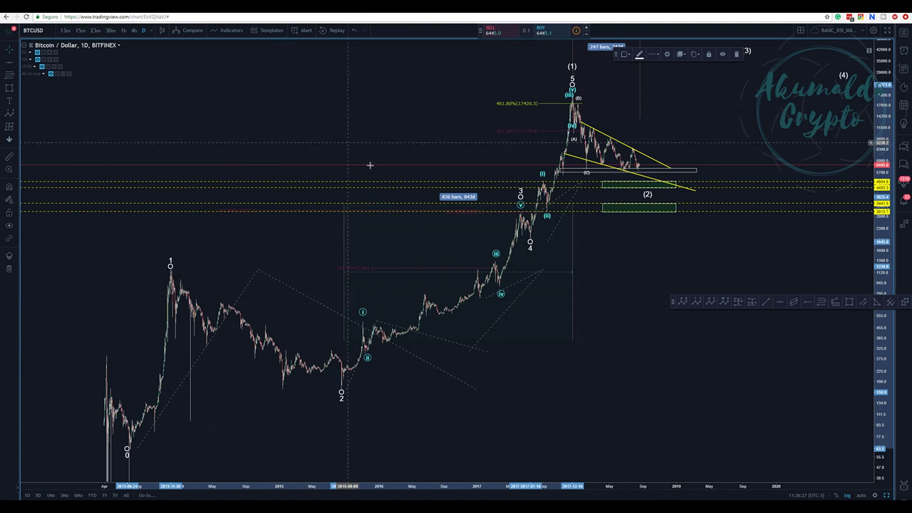
# - Check the level settings of the Fibonacci extension drawn from the wave 2 low, leaving them unchanged
pyautogui.click(387, 271)
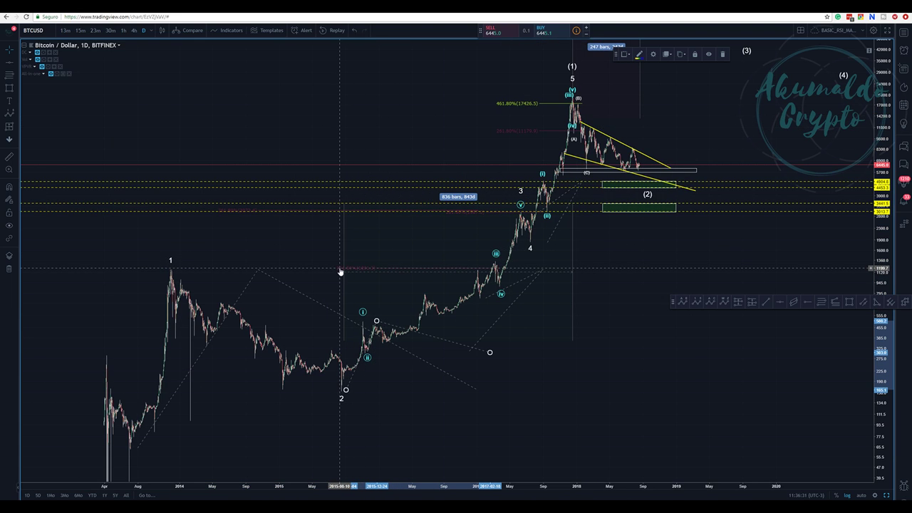
pyautogui.rightClick(340, 271)
pyautogui.click(357, 271)
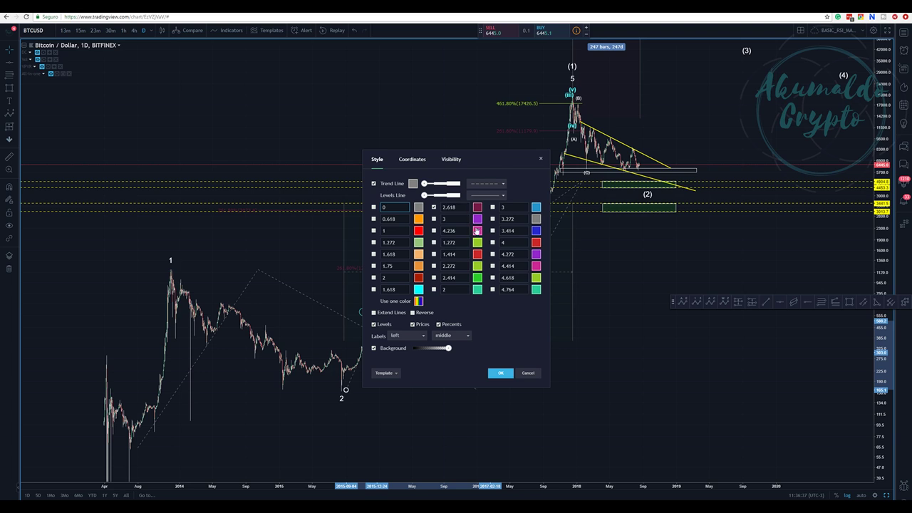
pyautogui.click(526, 373)
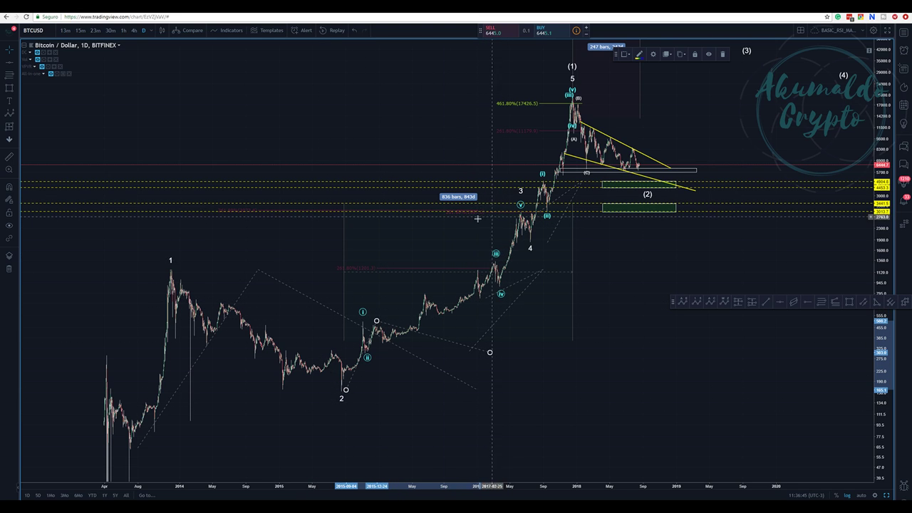
# - Examine the (i)–(v) sub-wave count between wave 4 and the wave 5 peak
pyautogui.scroll(1, 413, 242)
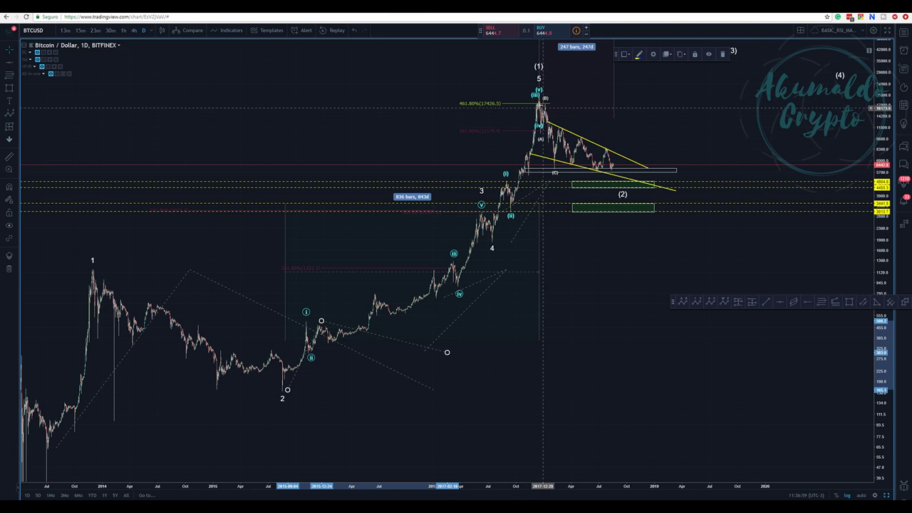
pyautogui.click(535, 98)
pyautogui.scroll(5, 535, 105)
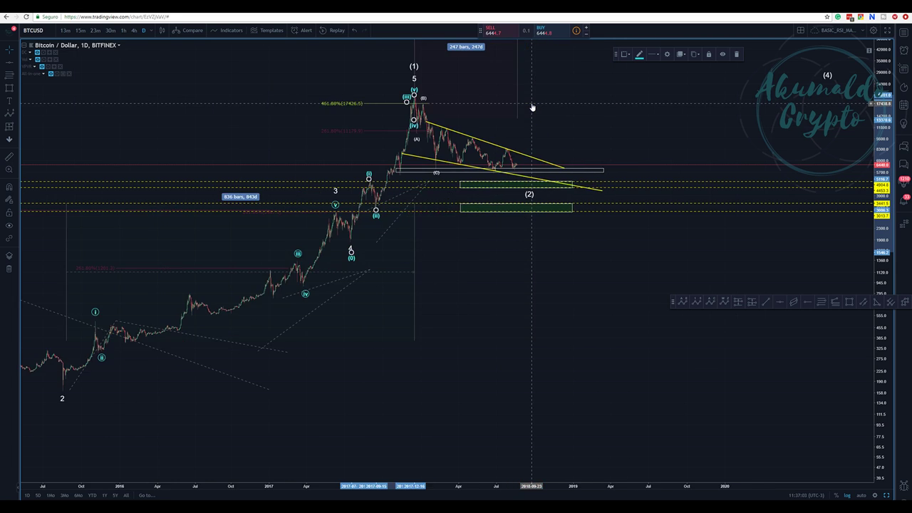
pyautogui.moveTo(515, 295)
pyautogui.mouseDown()
pyautogui.moveTo(624, 289)
pyautogui.moveTo(640, 333)
pyautogui.mouseUp()
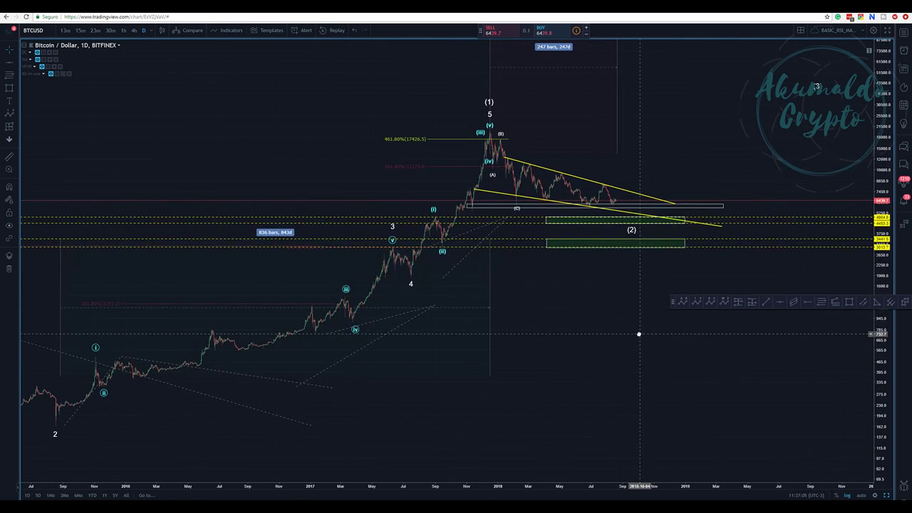
pyautogui.click(483, 134)
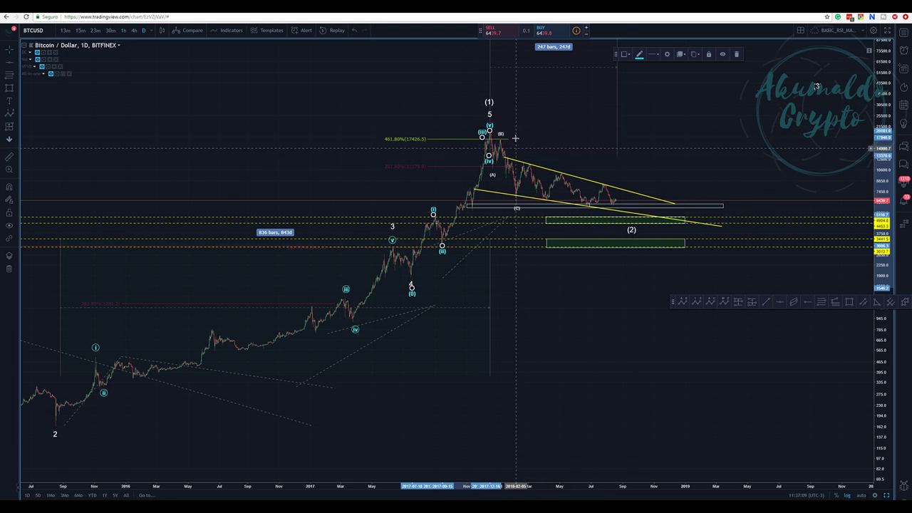
# - Move the wave (1) label down, closer to the wave 5 label at the December 2017 peak
pyautogui.click(489, 108)
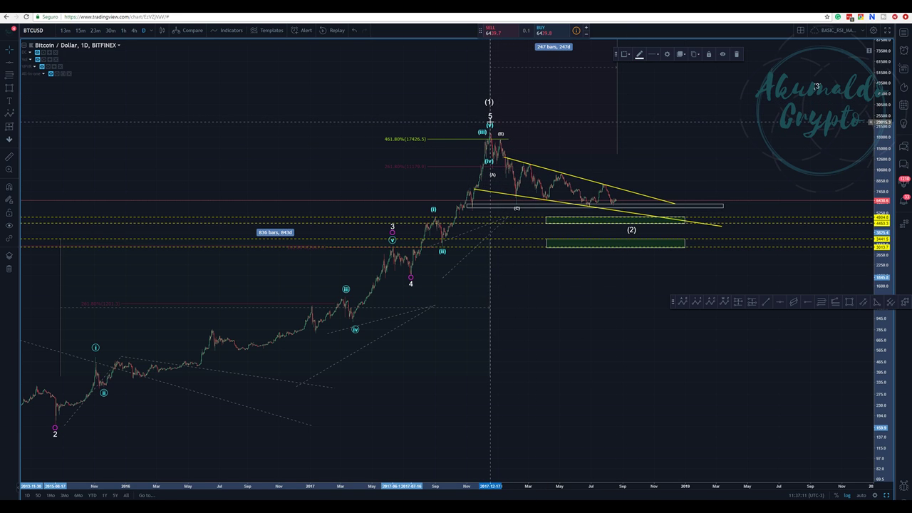
pyautogui.moveTo(488, 106); pyautogui.dragTo(491, 109)
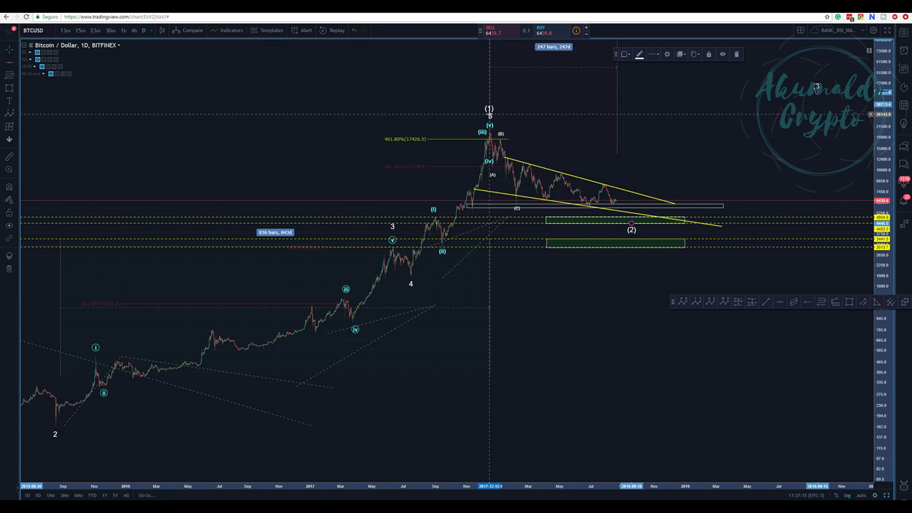
pyautogui.click(490, 126)
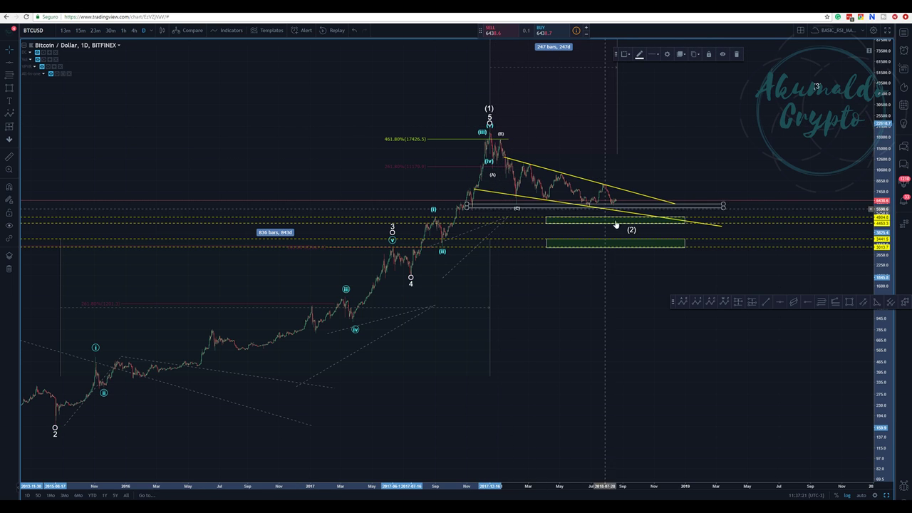
# - Examine the larger wave structure from the 2013 start through waves 1 and 2 up to the current correction
pyautogui.scroll(2, 552, 258)
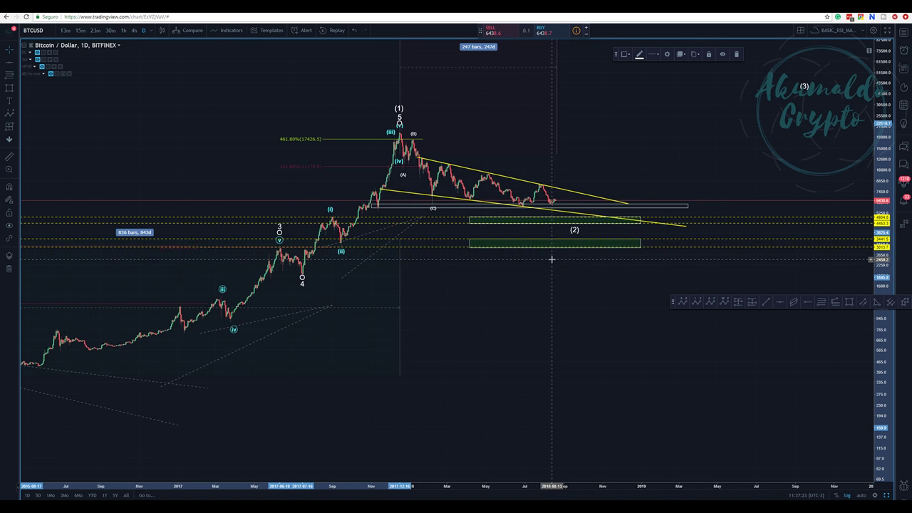
pyautogui.scroll(-3, 549, 258)
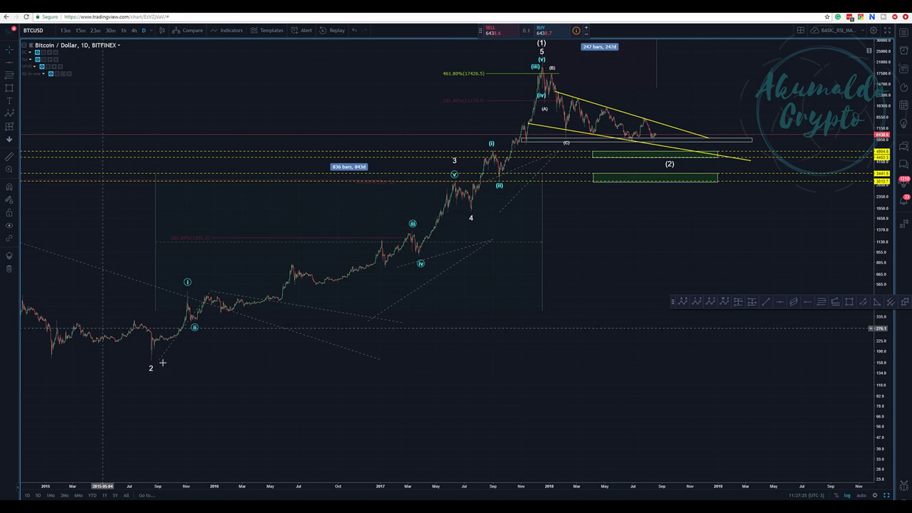
pyautogui.hscroll(-5, 249, 333)
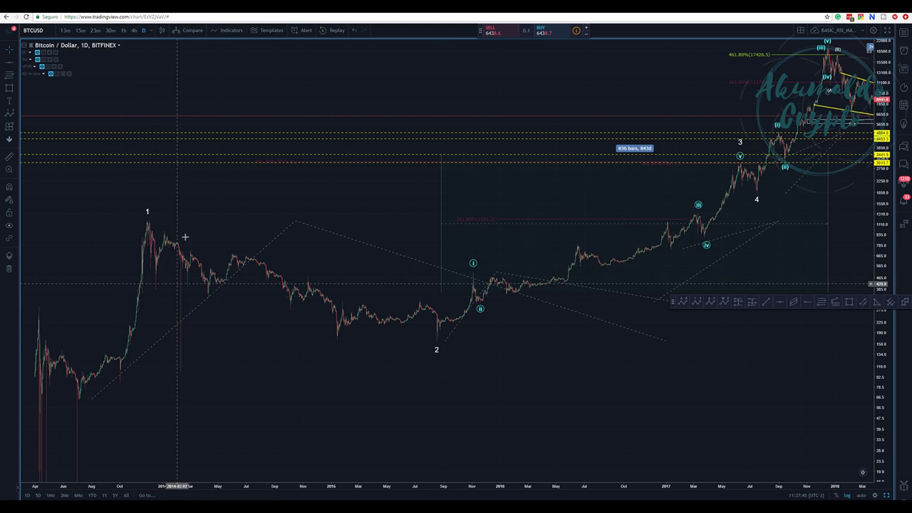
pyautogui.scroll(-2, 353, 285)
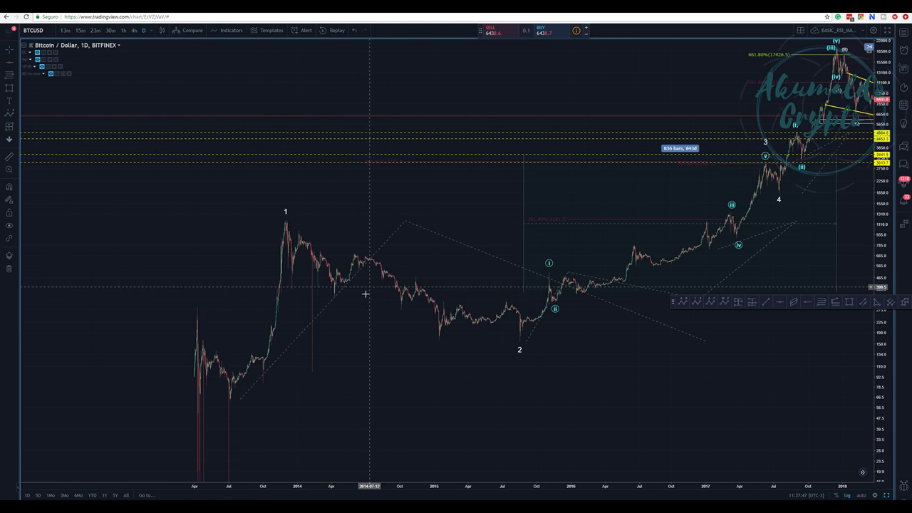
pyautogui.moveTo(447, 370); pyautogui.dragTo(370, 327)
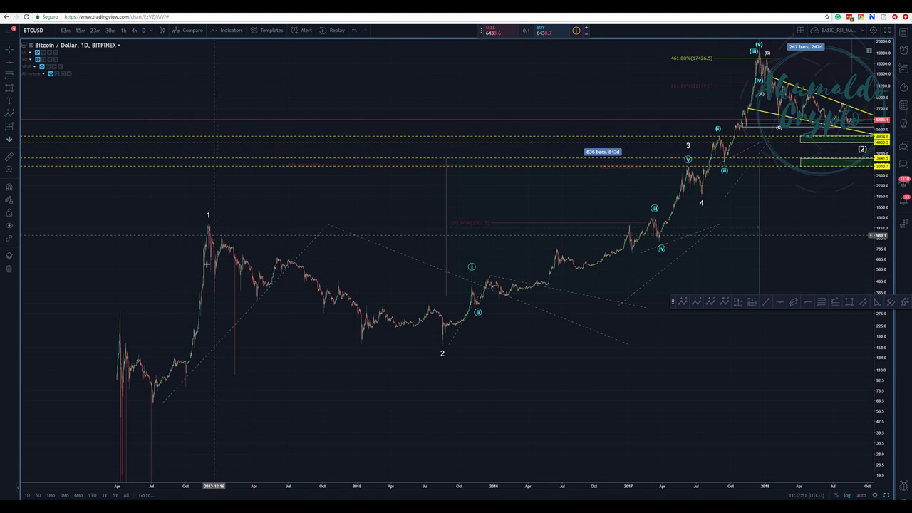
pyautogui.moveTo(252, 371); pyautogui.dragTo(143, 387)
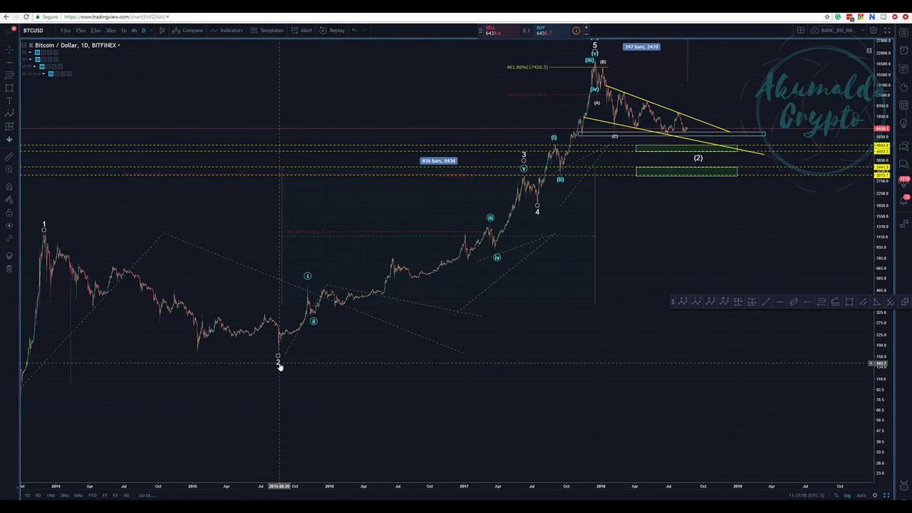
pyautogui.click(277, 358)
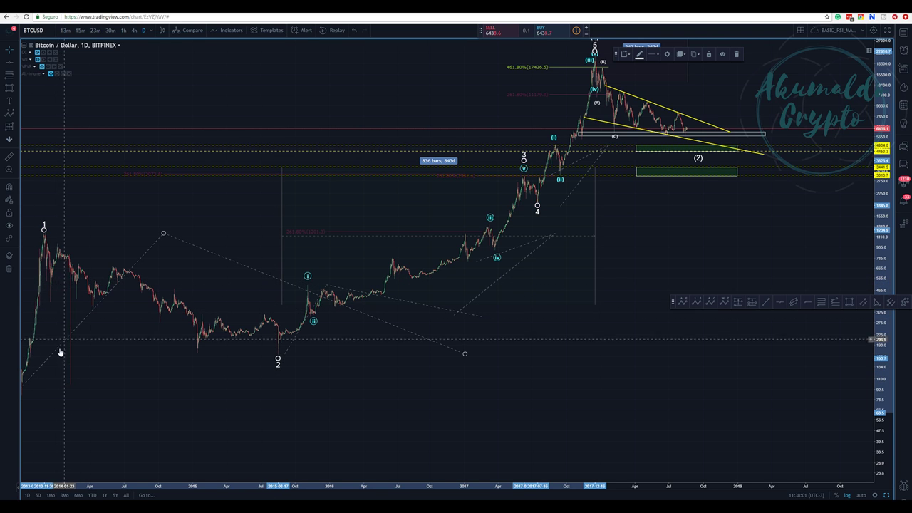
pyautogui.scroll(-2, 99, 333)
pyautogui.scroll(2, 71, 305)
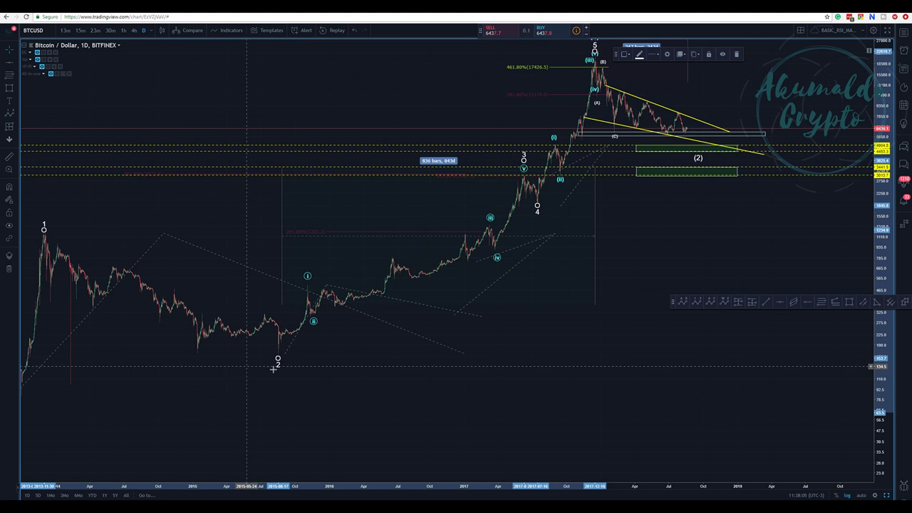
pyautogui.click(298, 366)
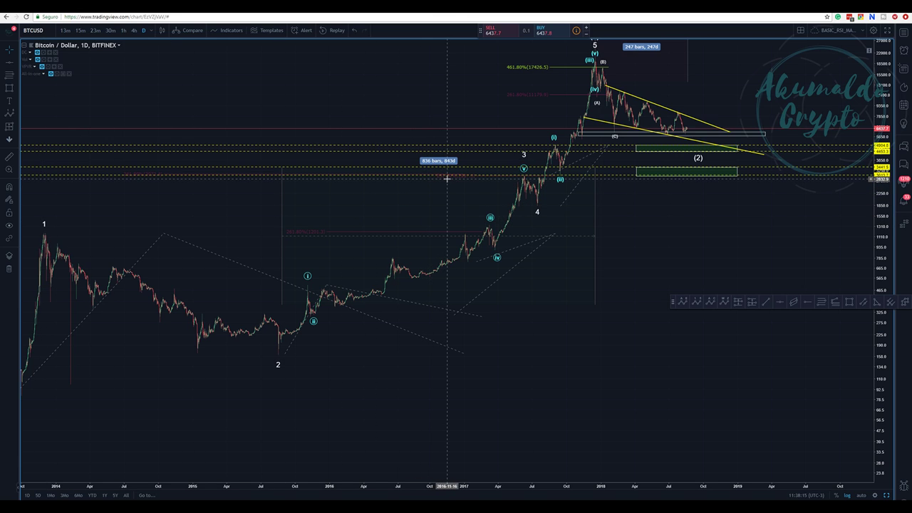
# - Examine the Fibonacci extension drawn beneath waves iii and iv and its target near the wave 3 top
pyautogui.click(520, 267)
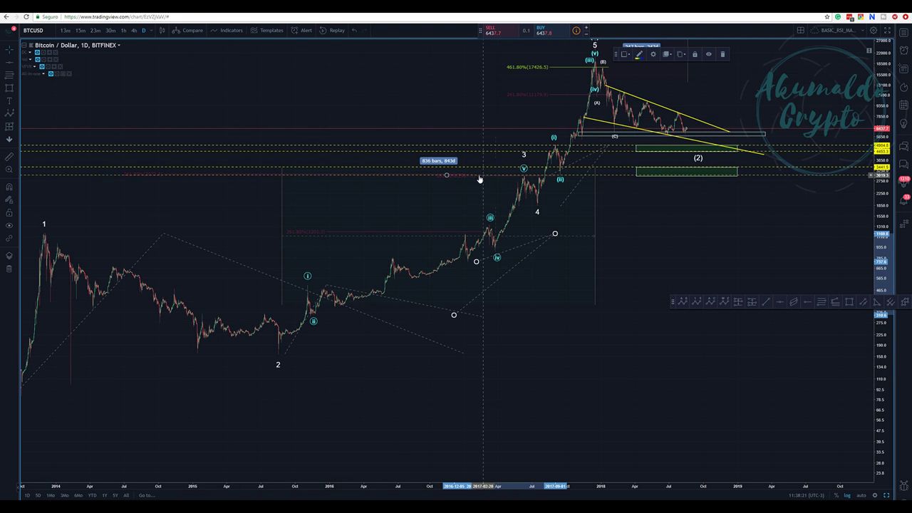
pyautogui.moveTo(664, 218); pyautogui.dragTo(636, 242)
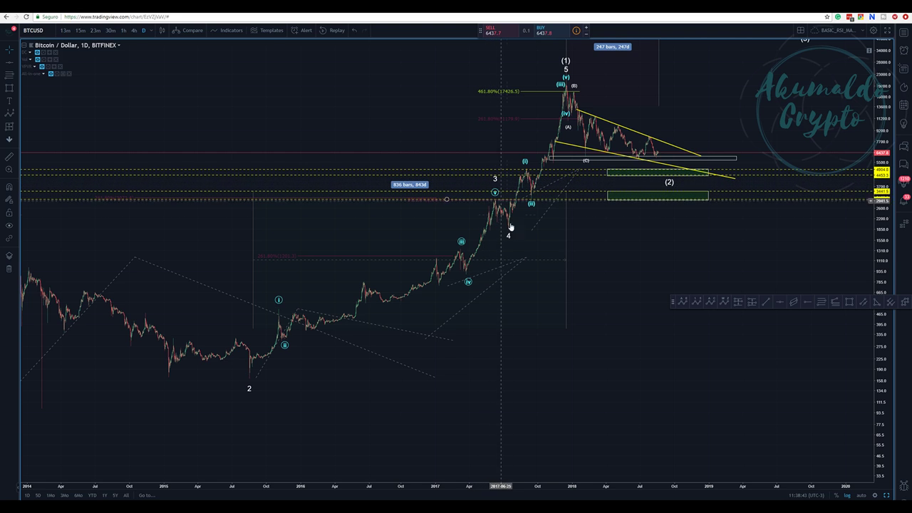
pyautogui.moveTo(619, 260); pyautogui.dragTo(559, 288)
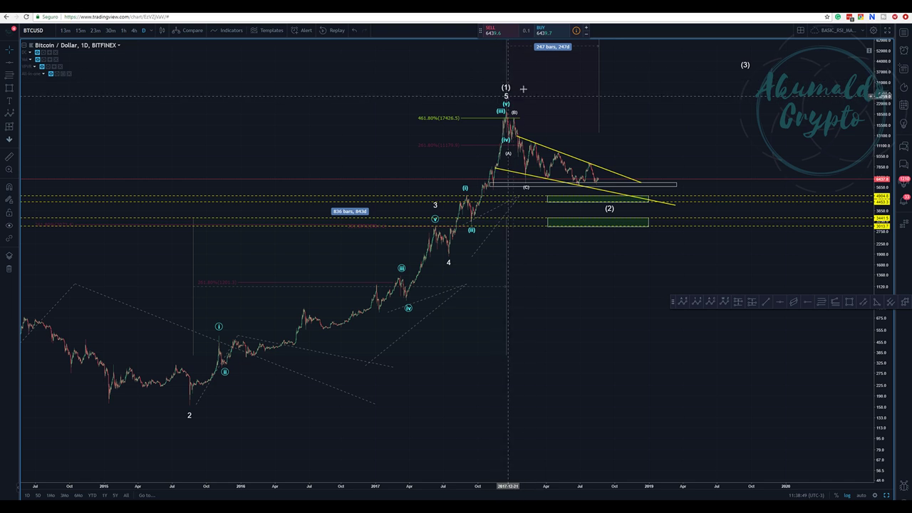
# - Adjust the impulse's date range to span from the wave 2 low in August 2015 to the December 2017 peak
pyautogui.click(190, 285)
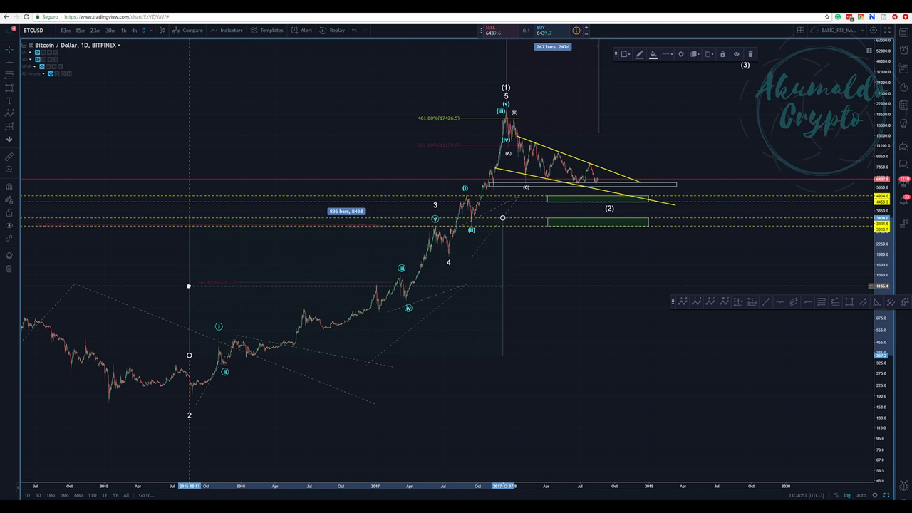
pyautogui.moveTo(188, 286); pyautogui.dragTo(189, 285)
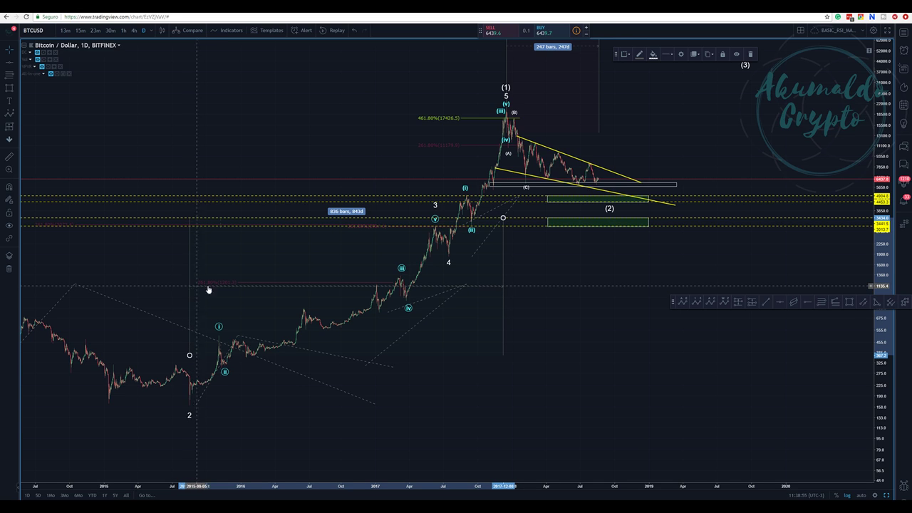
pyautogui.moveTo(503, 219); pyautogui.dragTo(506, 217)
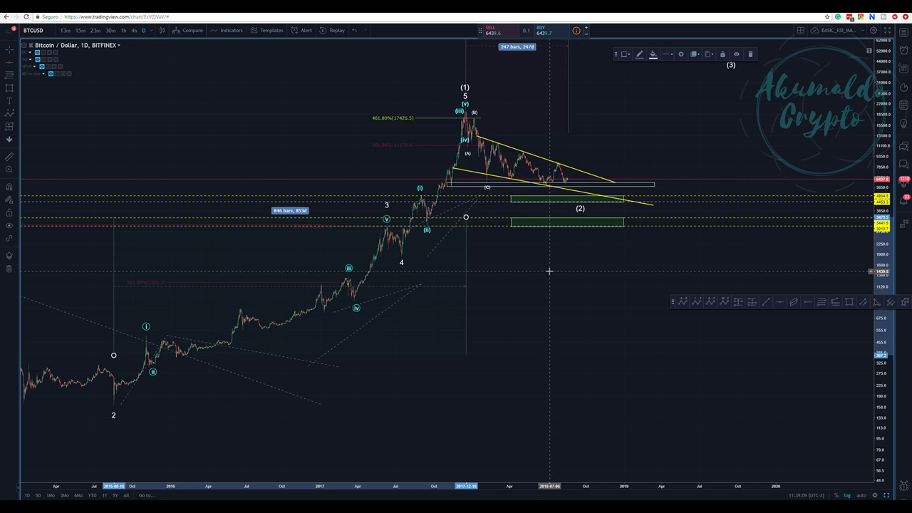
# - Adjust the correction's date range to run from the December 2017 peak to the latest candle in August 2018
pyautogui.moveTo(637, 96); pyautogui.dragTo(545, 145)
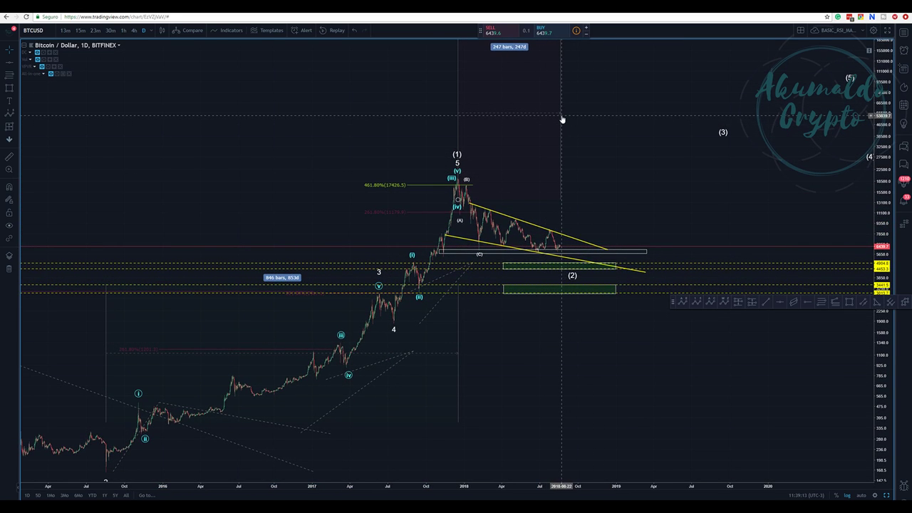
pyautogui.click(561, 116)
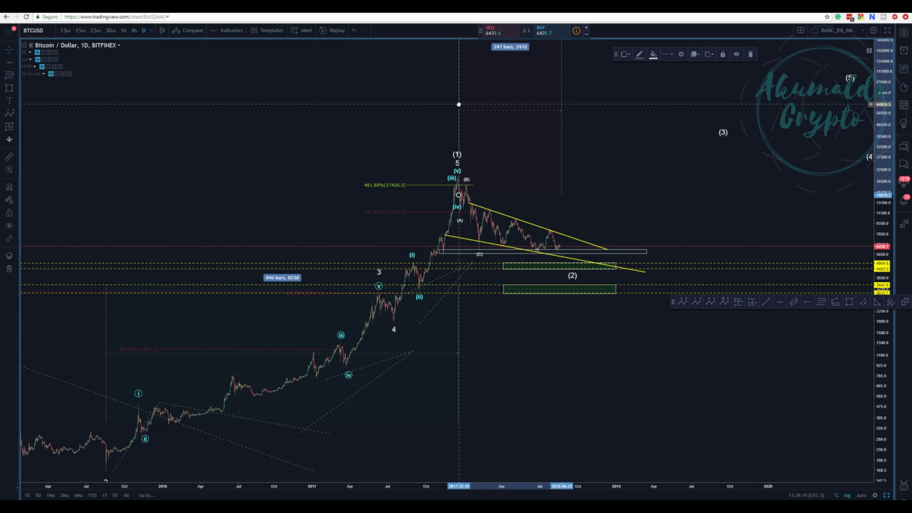
pyautogui.click(457, 107)
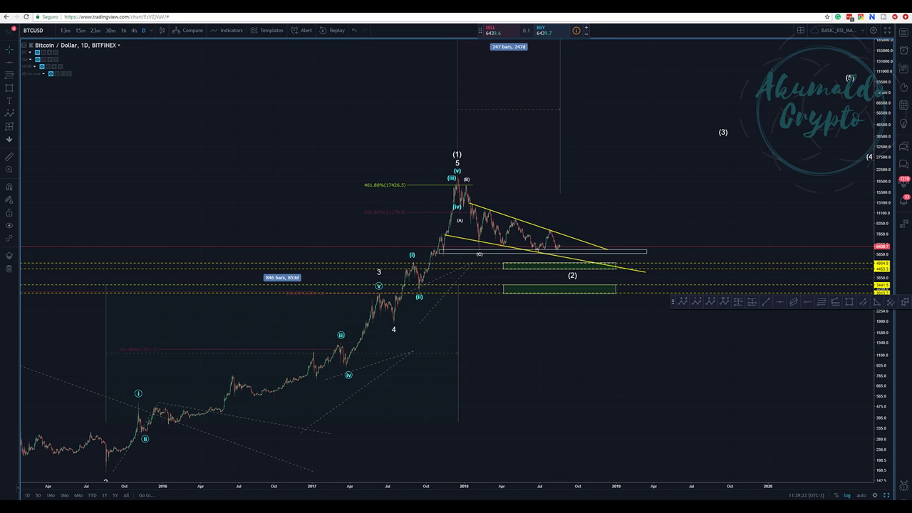
# - Return to the four-chart layout and maximize the daily Bitcoin / Dollar BITSTAMP chart, showing its history back to 2013
pyautogui.click(885, 497)
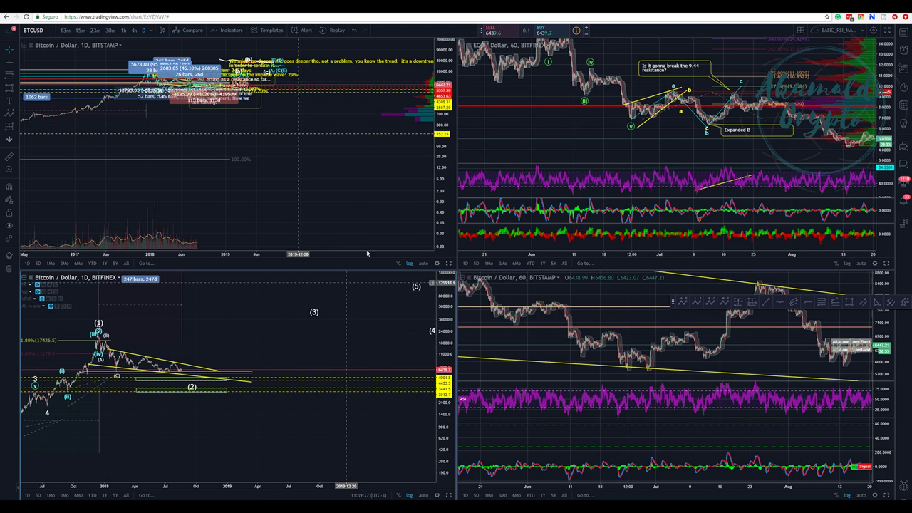
pyautogui.click(450, 263)
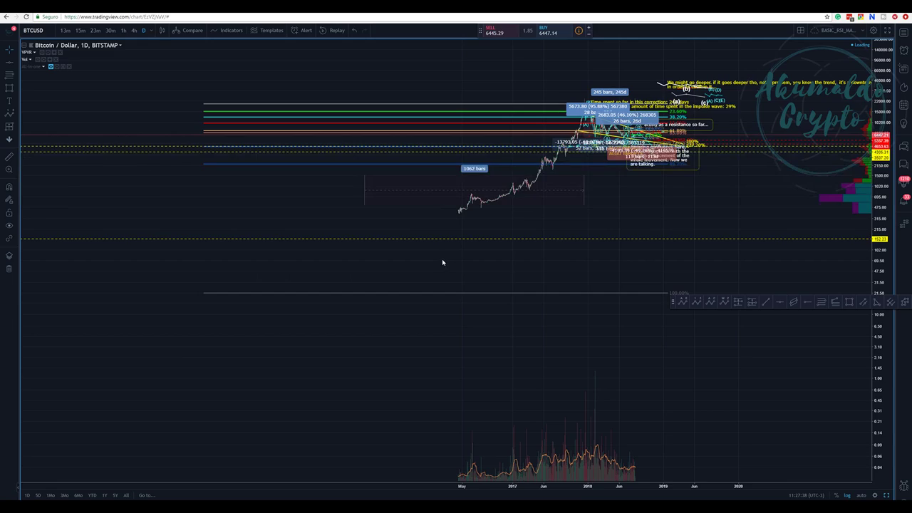
pyautogui.scroll(-4, 428, 289)
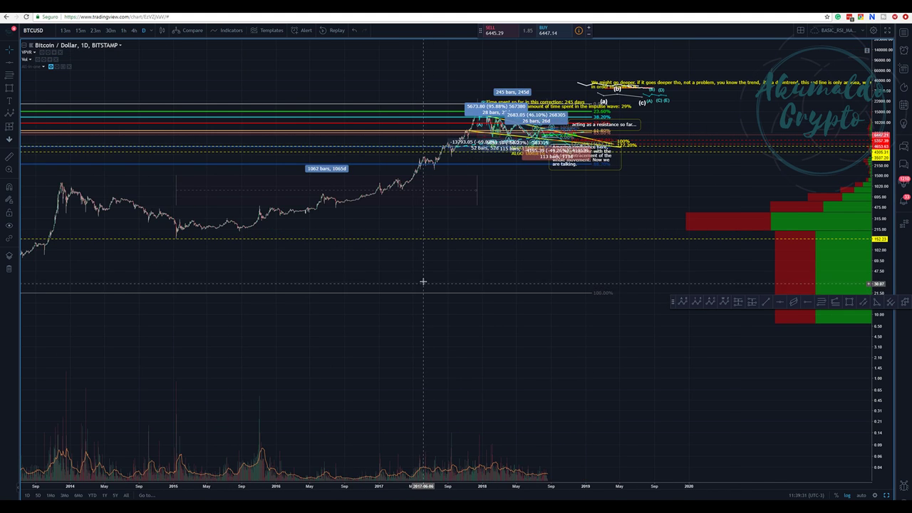
# - Align the start of the impulse's date range with the January 2015 low on the daily chart
pyautogui.scroll(-4, 360, 337)
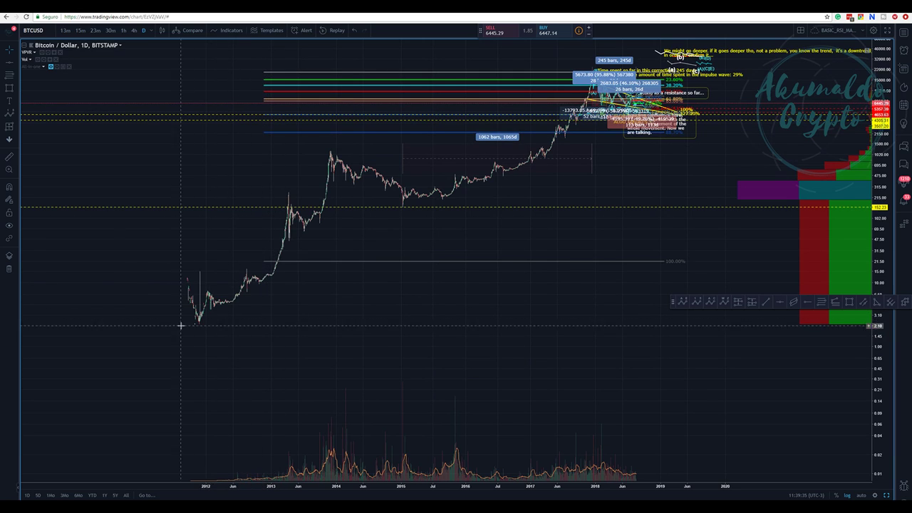
pyautogui.scroll(2, 293, 332)
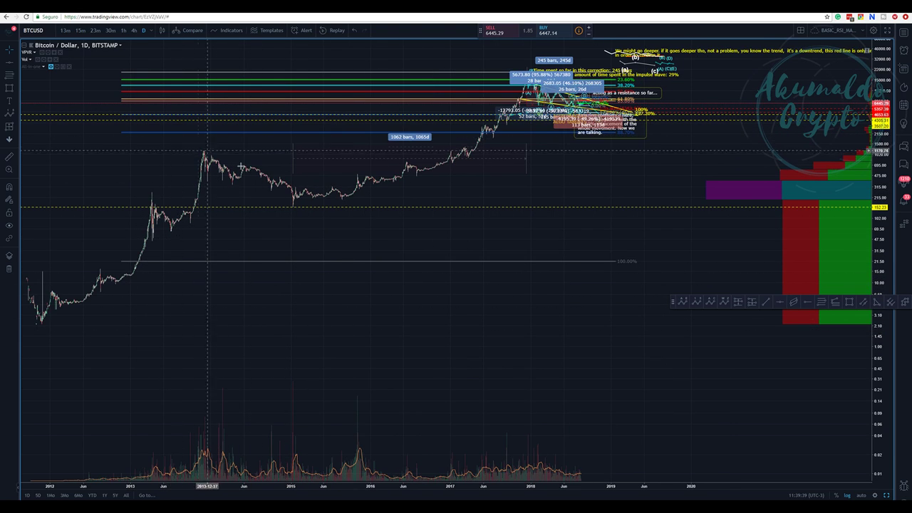
pyautogui.scroll(-1, 148, 331)
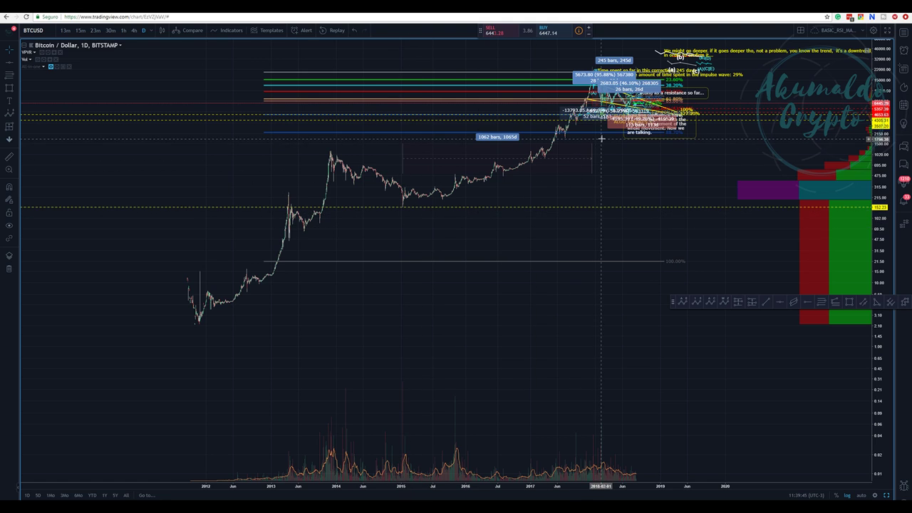
pyautogui.scroll(2, 602, 142)
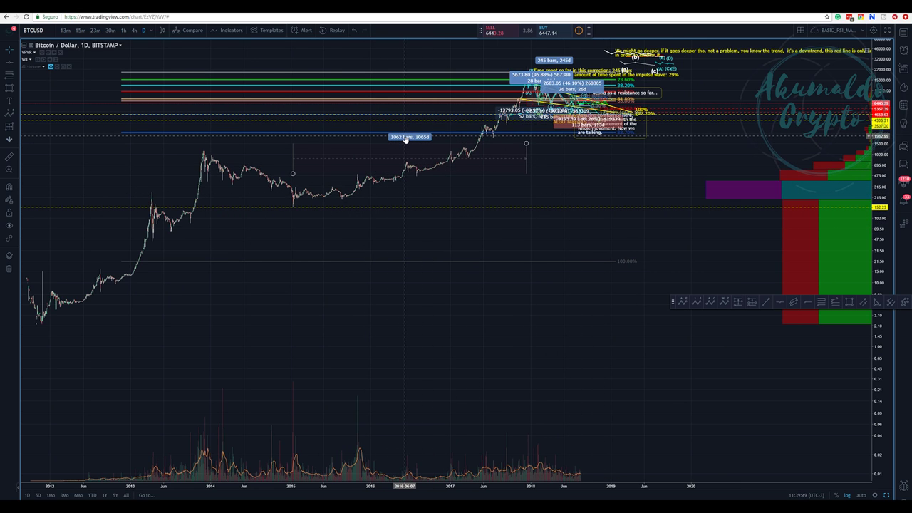
pyautogui.moveTo(292, 174); pyautogui.dragTo(294, 172)
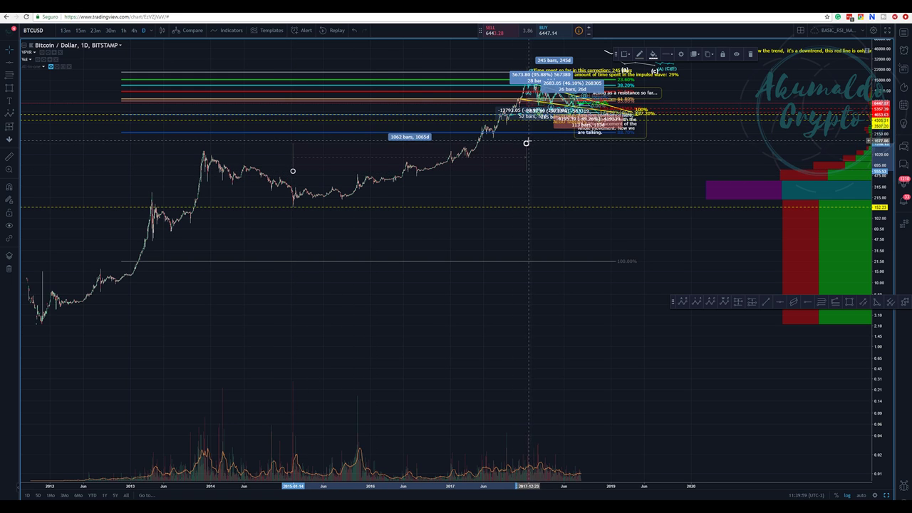
pyautogui.scroll(-2, 561, 167)
pyautogui.scroll(2, 560, 171)
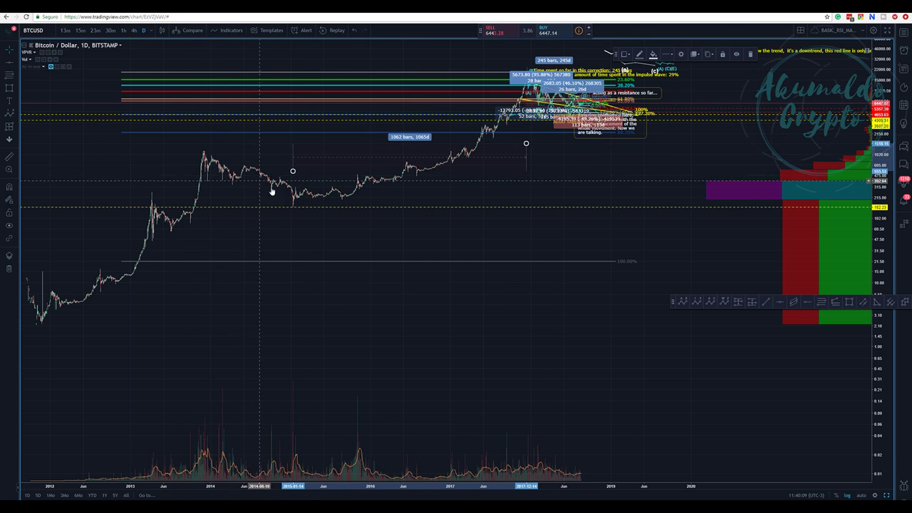
pyautogui.scroll(1, 311, 203)
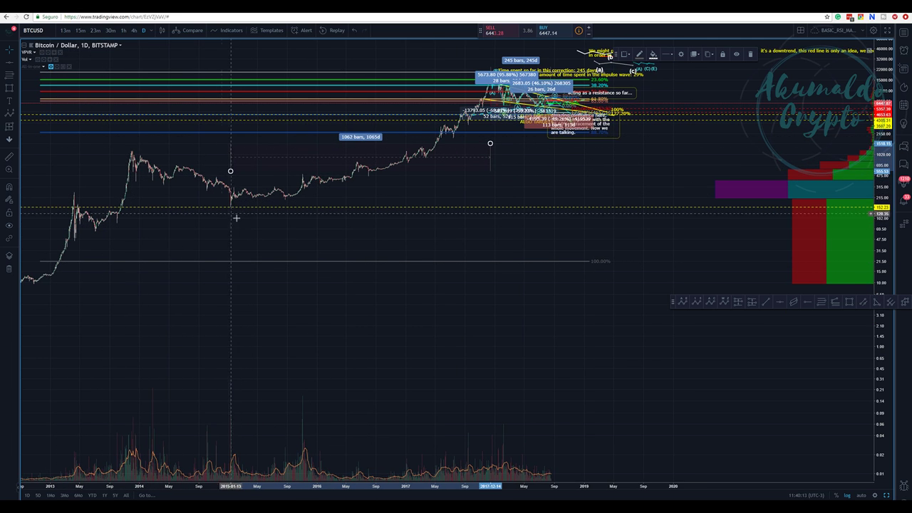
pyautogui.moveTo(246, 215); pyautogui.dragTo(147, 285)
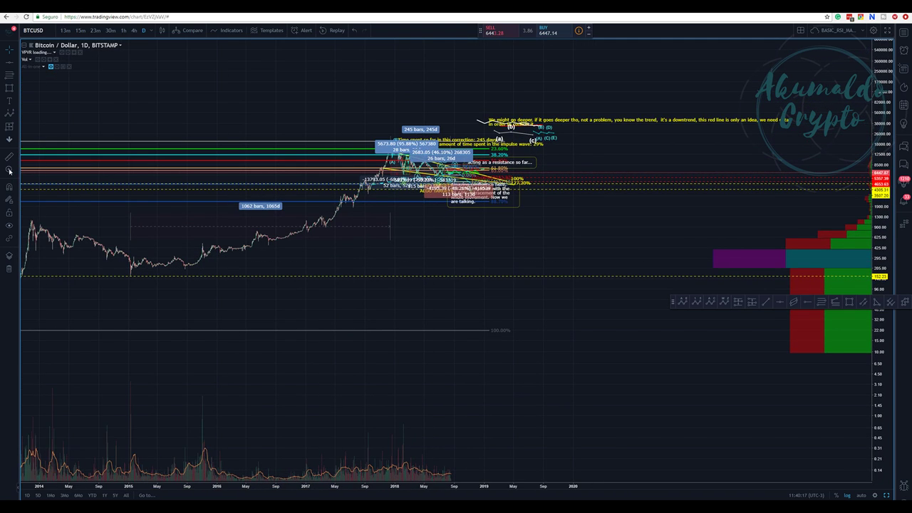
# - Examine the correction from the December 2017 peak, including its wave labels, Fibonacci retracement levels and the projected 127.20% target zone
pyautogui.scroll(3, 634, 290)
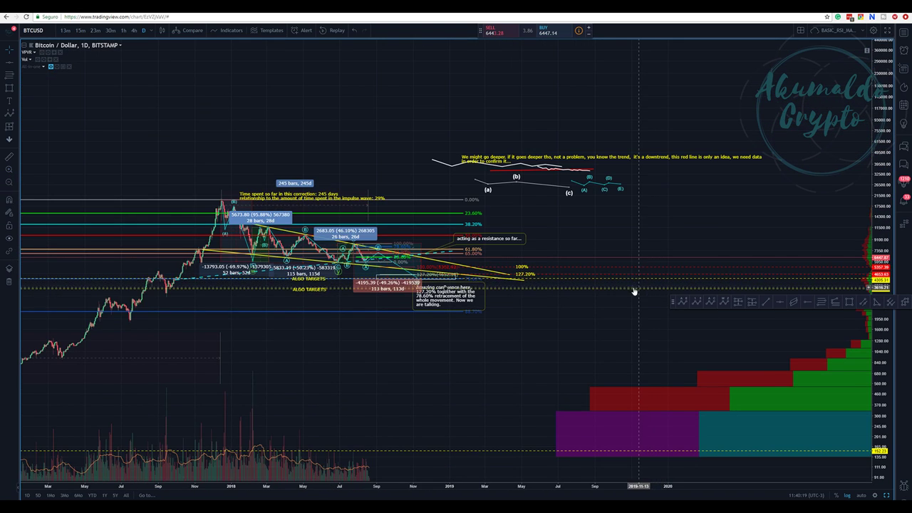
pyautogui.moveTo(890, 201); pyautogui.dragTo(889, 23)
pyautogui.moveTo(740, 158); pyautogui.dragTo(748, 82)
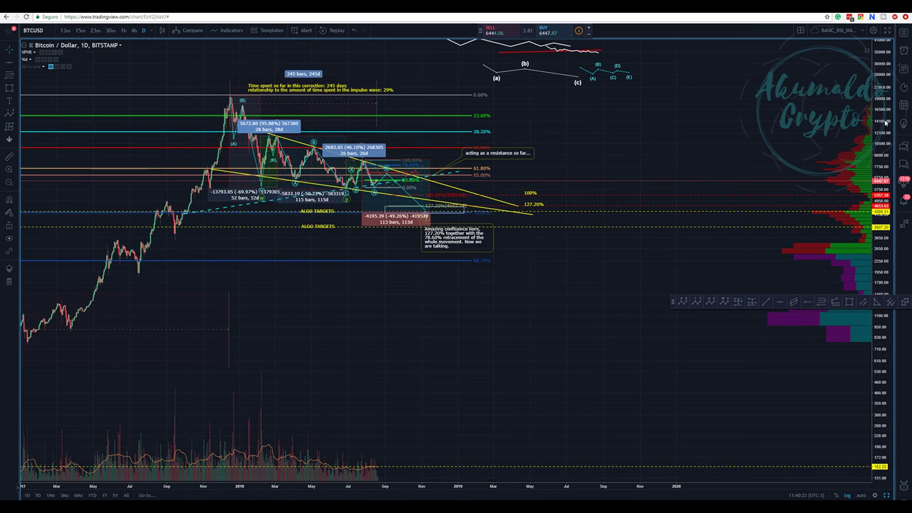
pyautogui.scroll(6, 636, 215)
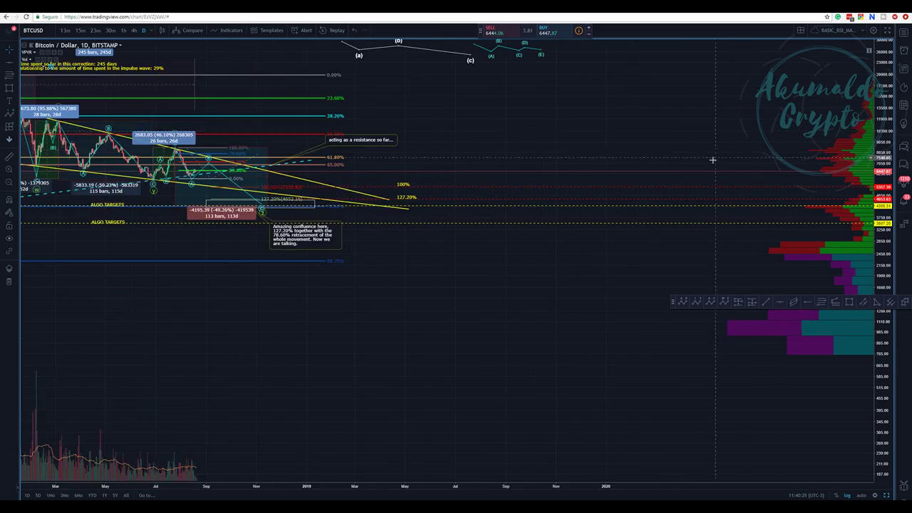
pyautogui.moveTo(285, 325); pyautogui.dragTo(651, 301)
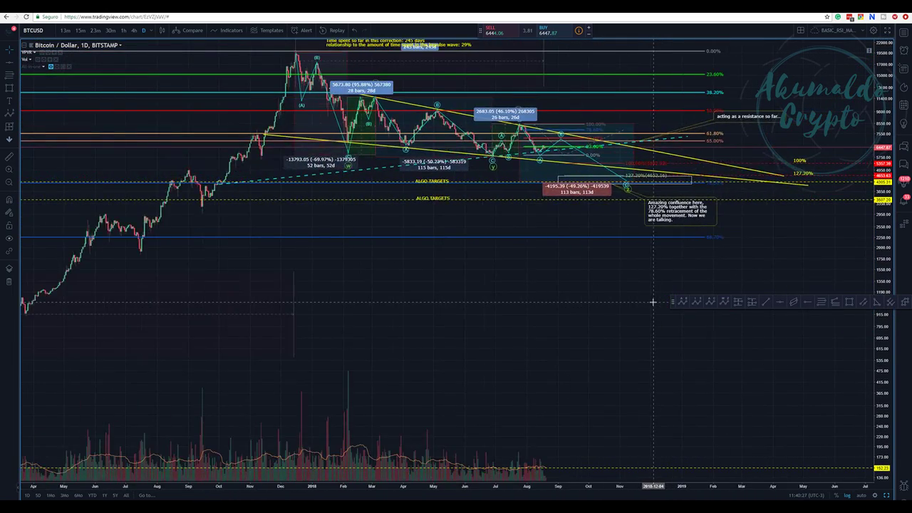
pyautogui.scroll(-2, 648, 302)
pyautogui.scroll(2, 644, 303)
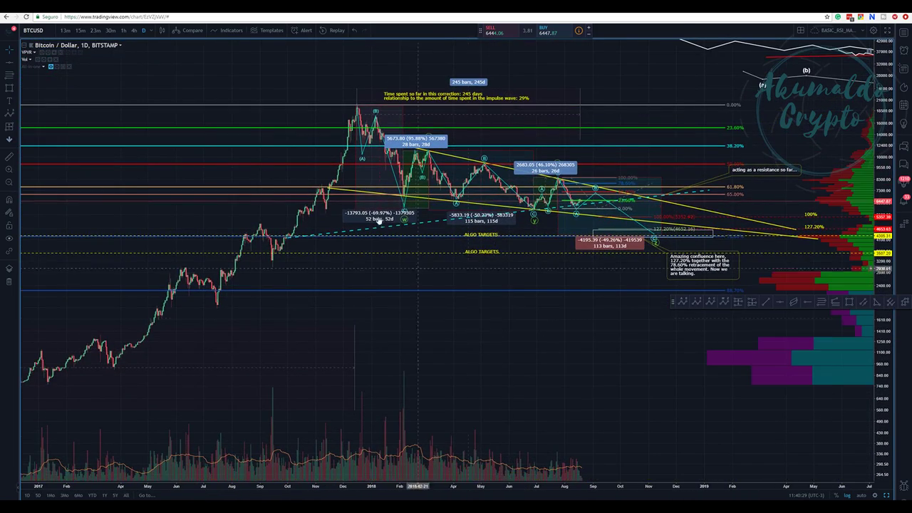
pyautogui.moveTo(171, 315); pyautogui.dragTo(310, 315)
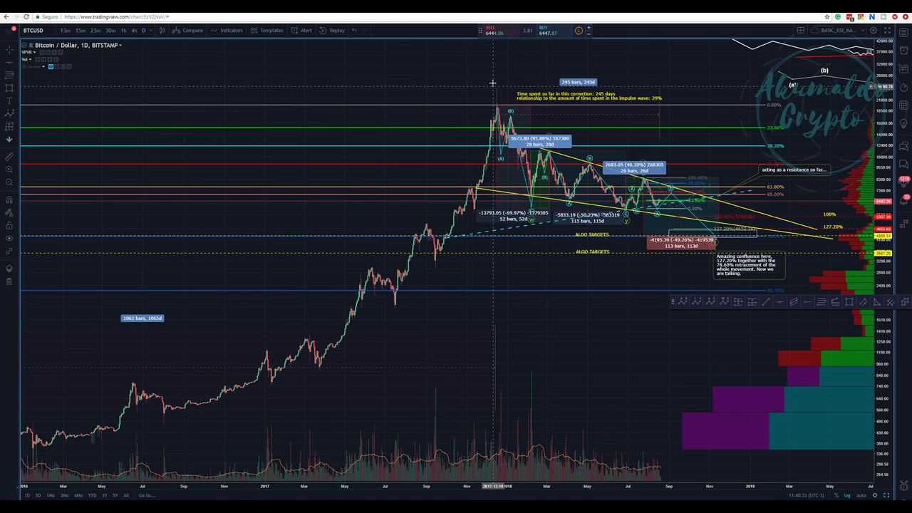
pyautogui.moveTo(492, 83); pyautogui.dragTo(462, 76)
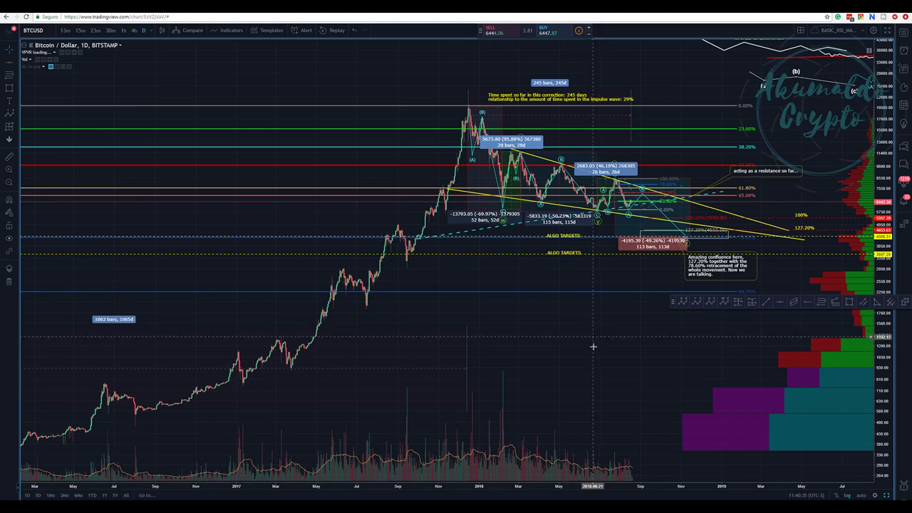
pyautogui.scroll(5, 593, 346)
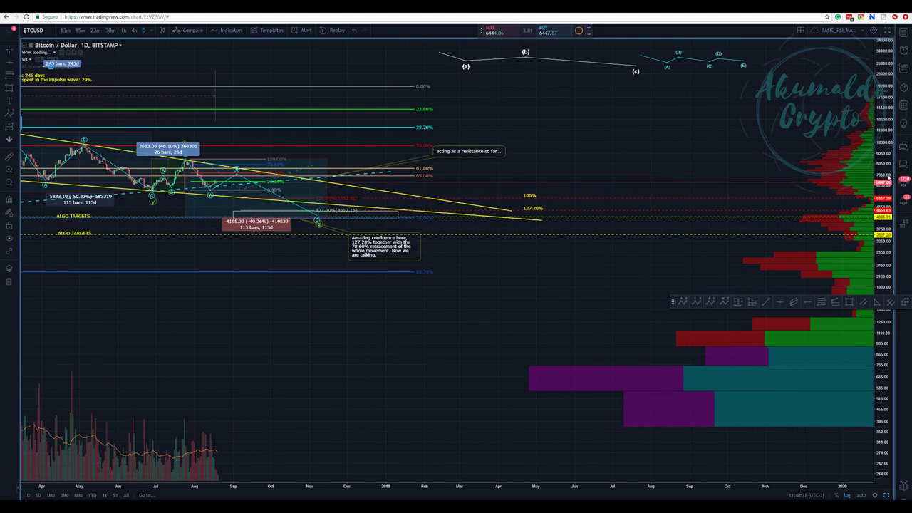
pyautogui.moveTo(370, 335); pyautogui.dragTo(624, 369)
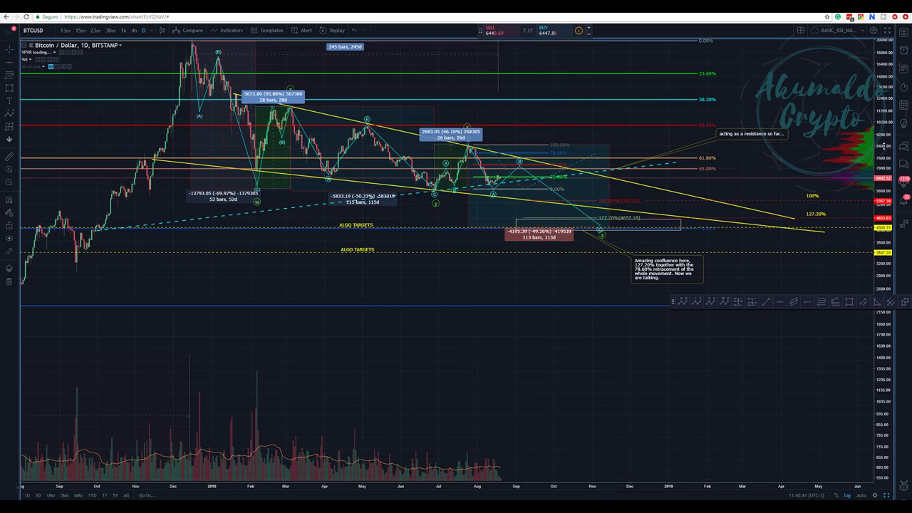
pyautogui.moveTo(363, 292); pyautogui.dragTo(383, 396)
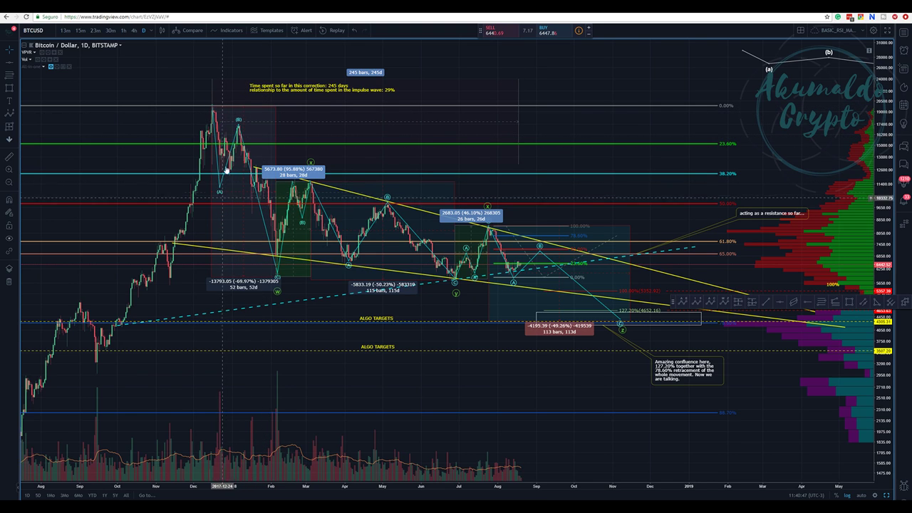
# - Align the end of the first decline's range and the start of the following rebound's range with the early February 2018 low near wave W
pyautogui.click(239, 126)
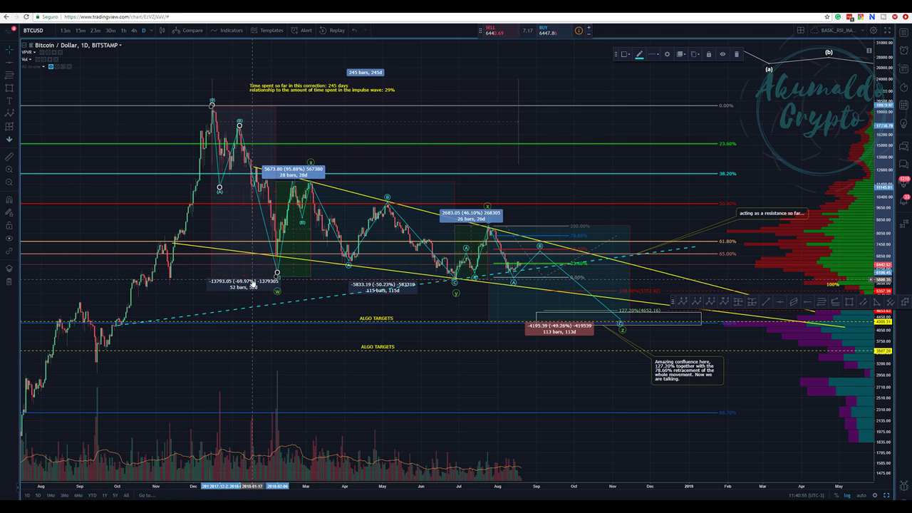
pyautogui.moveTo(276, 280); pyautogui.dragTo(277, 276)
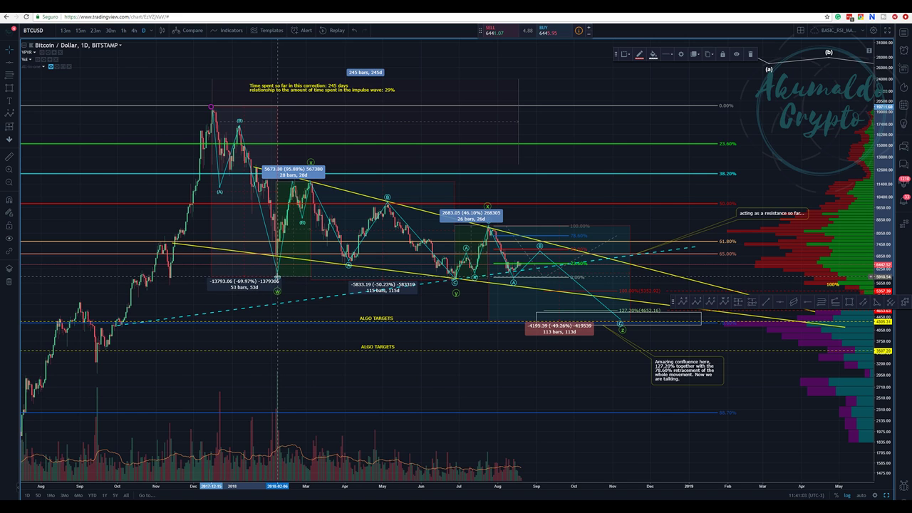
pyautogui.moveTo(192, 265); pyautogui.dragTo(370, 309)
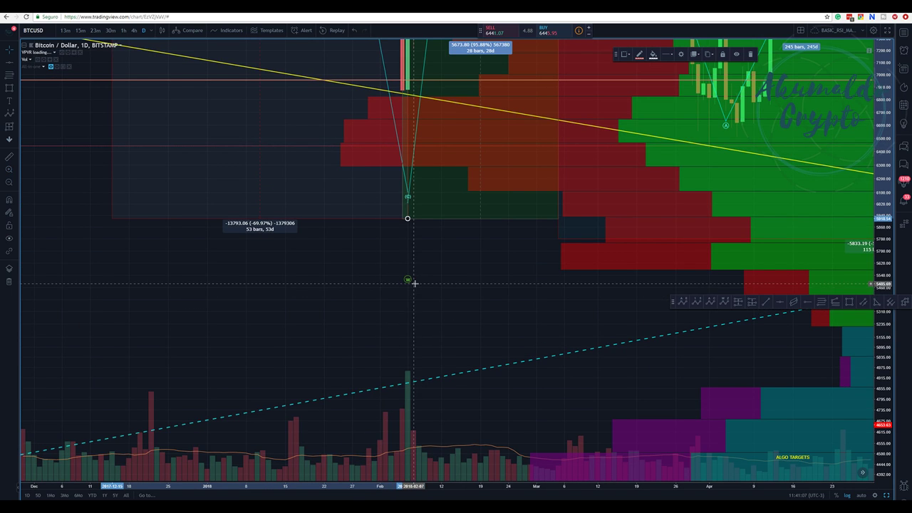
pyautogui.scroll(2, 359, 278)
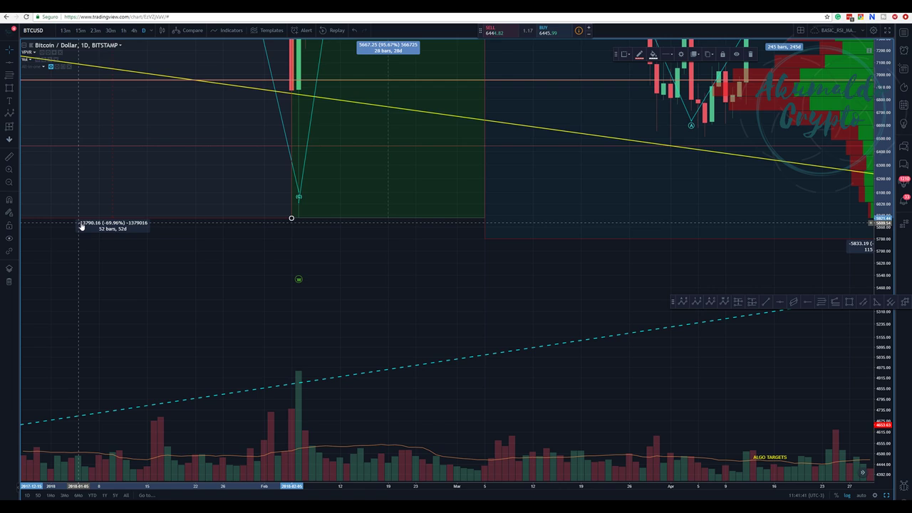
pyautogui.click(8, 183)
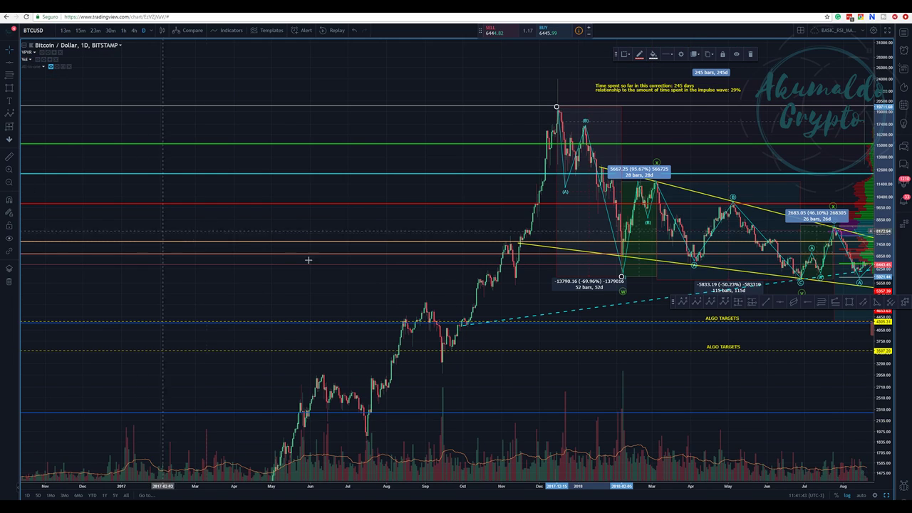
# - Move the wave A point of the A-B-C correction inside wave Y to the early April 2018 low
pyautogui.scroll(2, 549, 383)
pyautogui.moveTo(429, 378); pyautogui.dragTo(229, 374)
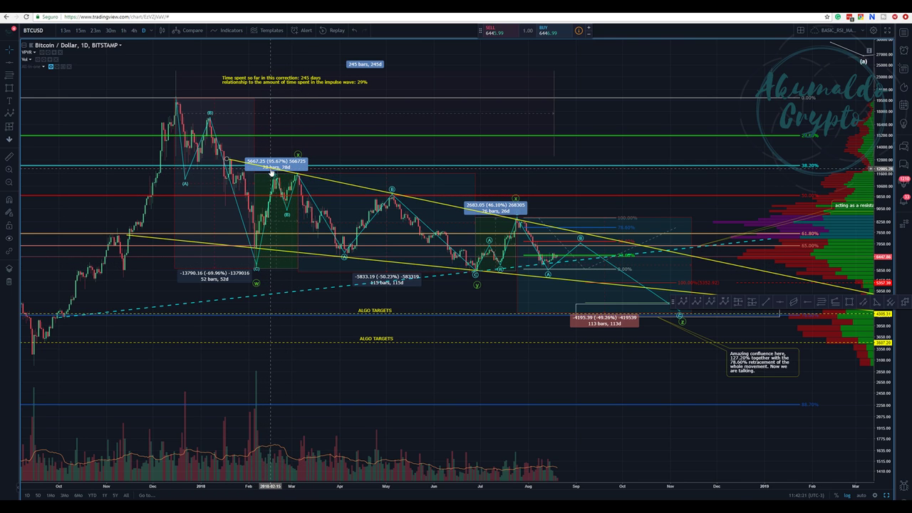
pyautogui.click(304, 169)
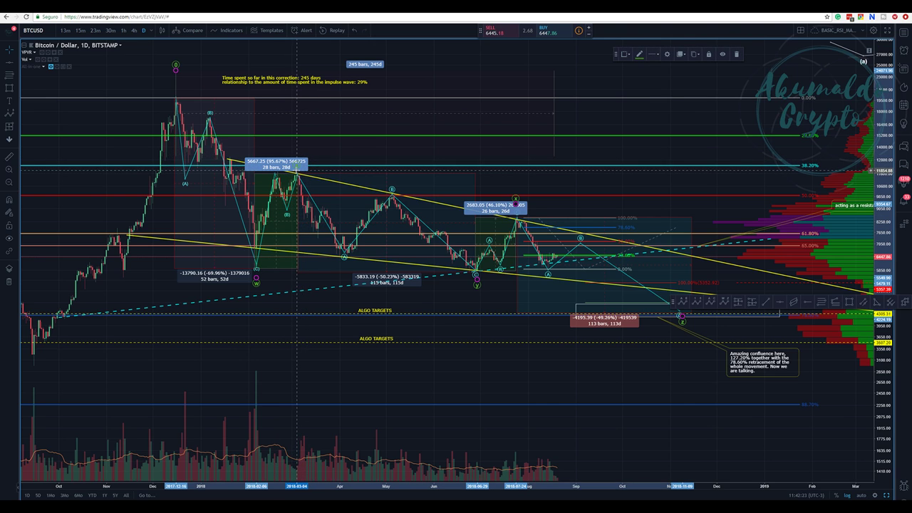
pyautogui.scroll(2, 379, 324)
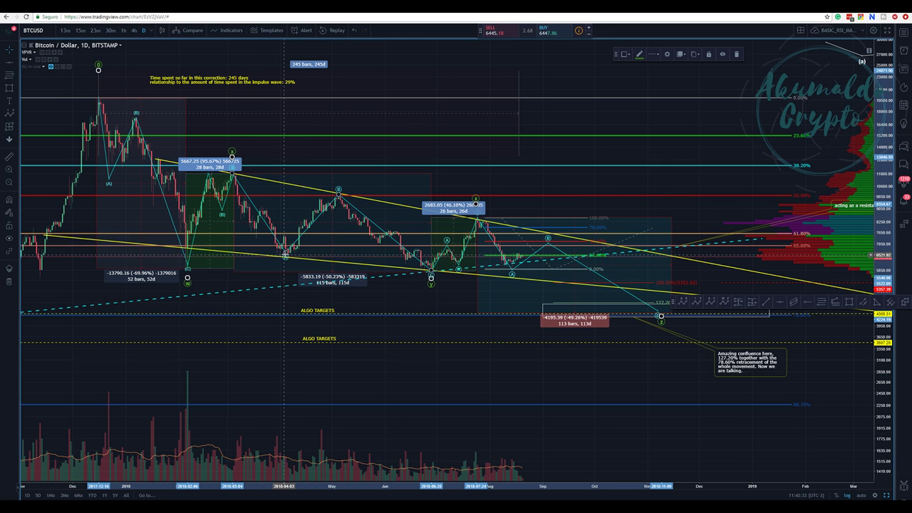
pyautogui.click(285, 256)
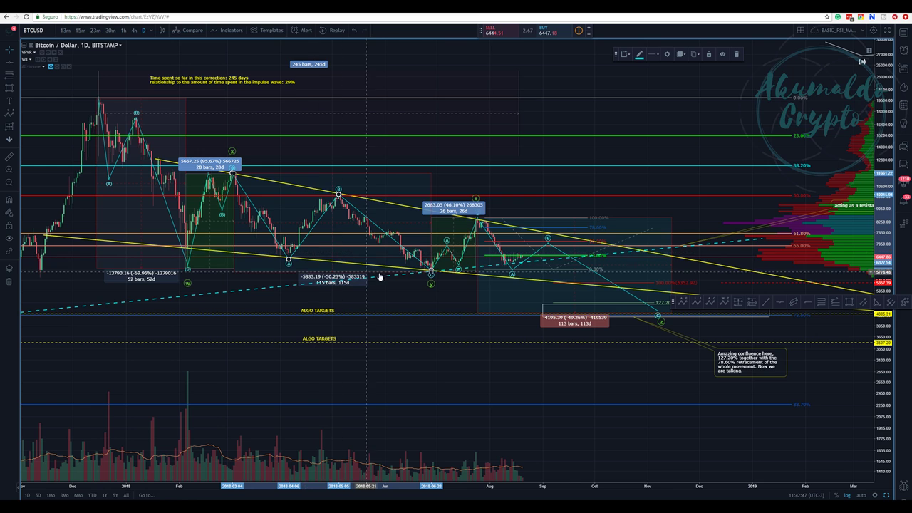
# - Adjust the end of the second decline's range to the late June 2018 low at wave Y
pyautogui.scroll(2, 402, 326)
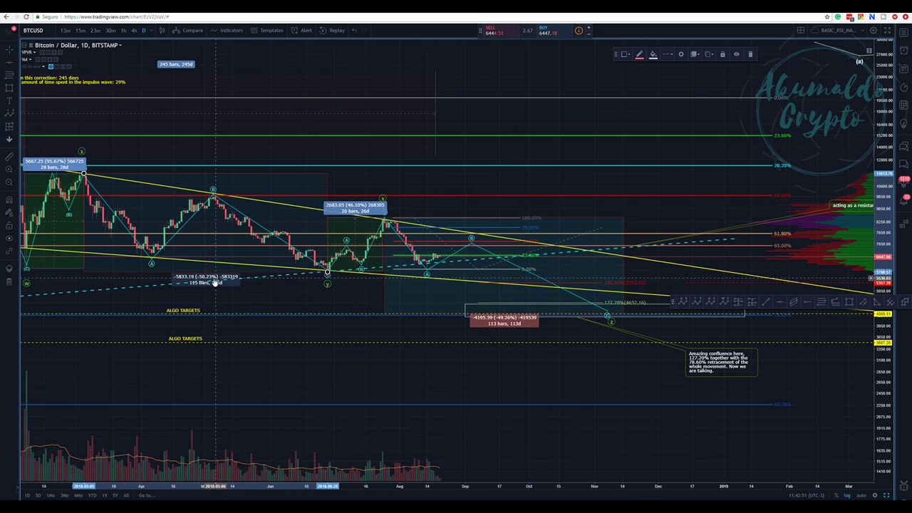
pyautogui.moveTo(328, 273); pyautogui.dragTo(327, 272)
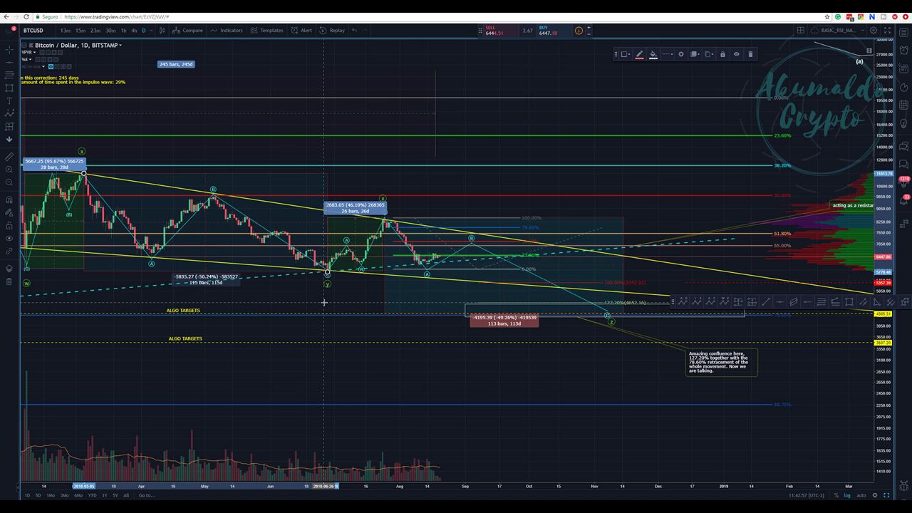
pyautogui.scroll(-2, 356, 242)
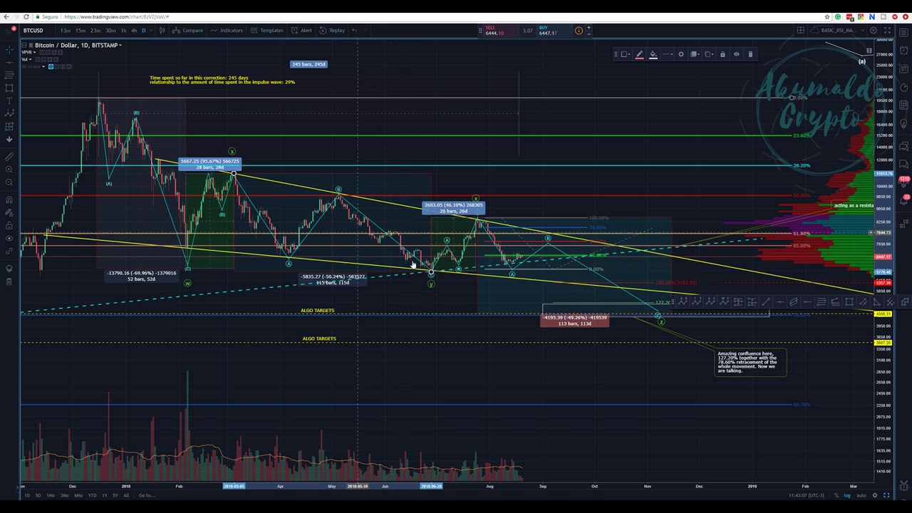
# - Adjust the end of the second rebound's range to the 25 July 2018 high at the second wave X
pyautogui.scroll(2, 387, 286)
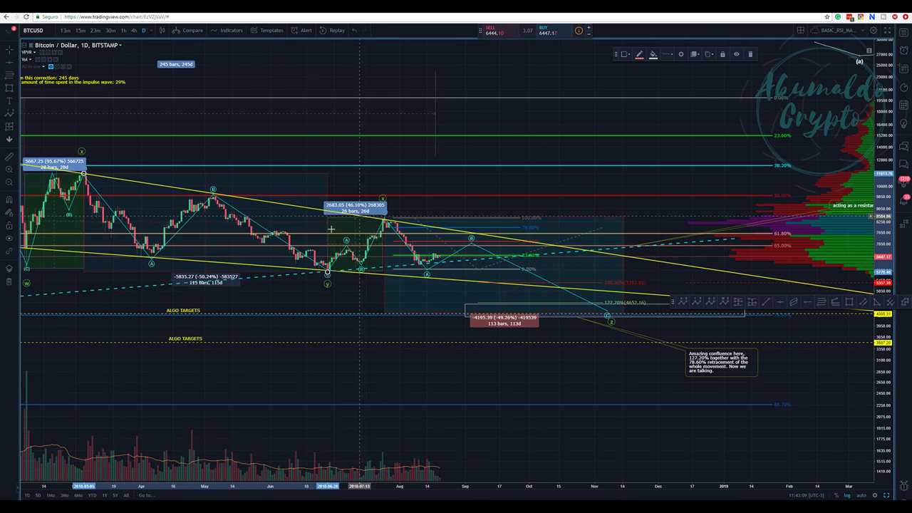
pyautogui.scroll(-2, 377, 209)
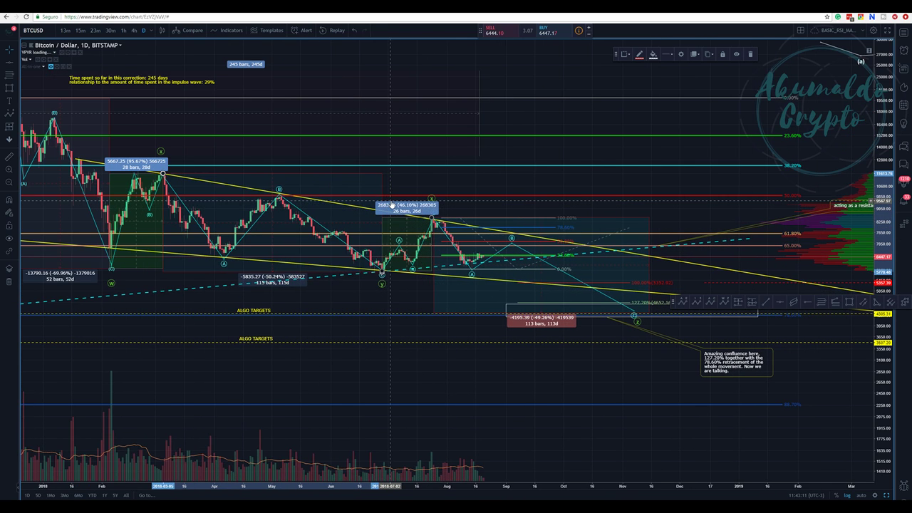
pyautogui.scroll(-1, 391, 204)
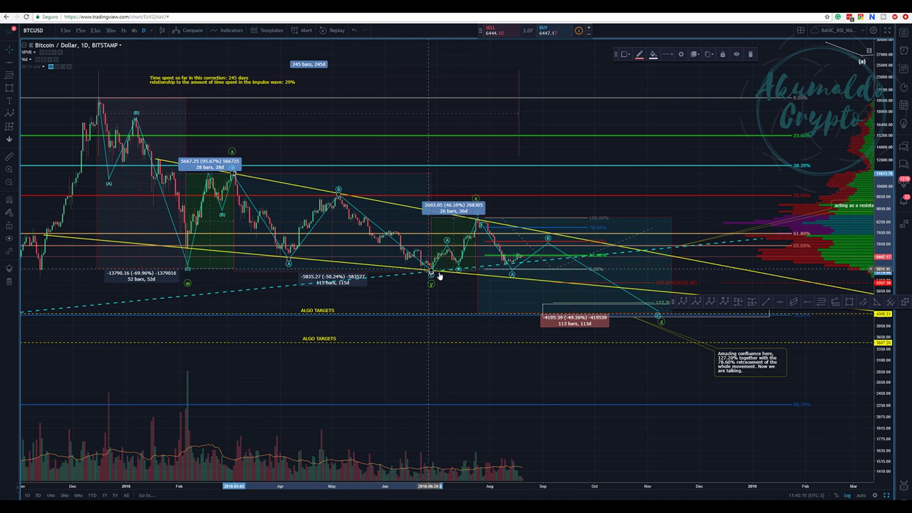
pyautogui.click(479, 205)
pyautogui.moveTo(478, 205); pyautogui.dragTo(477, 205)
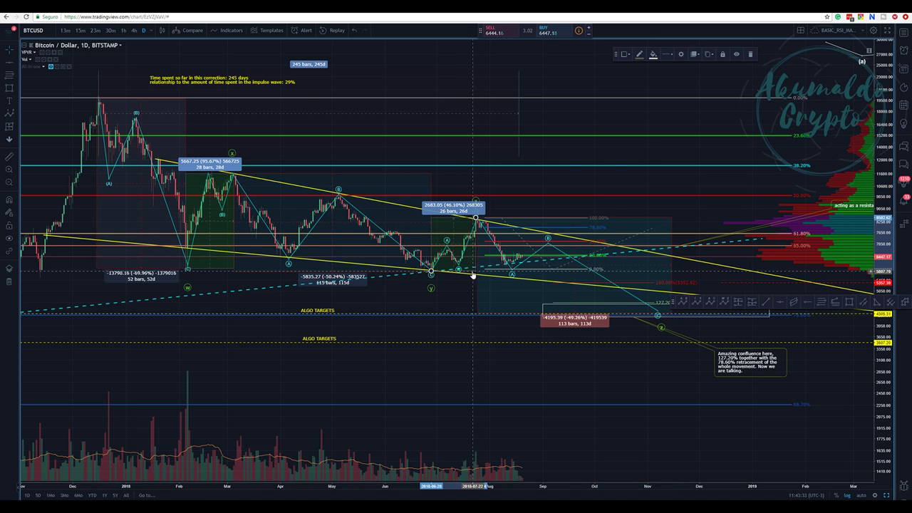
pyautogui.scroll(2, 476, 275)
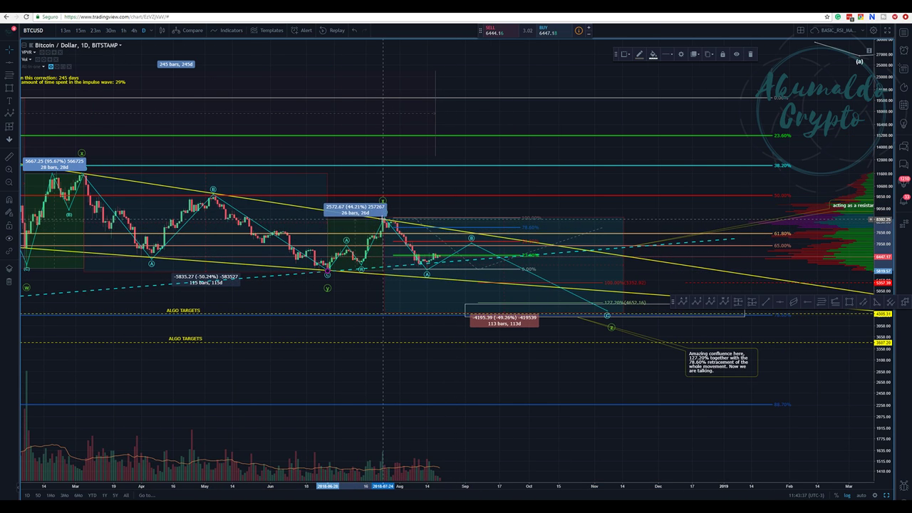
pyautogui.click(385, 218)
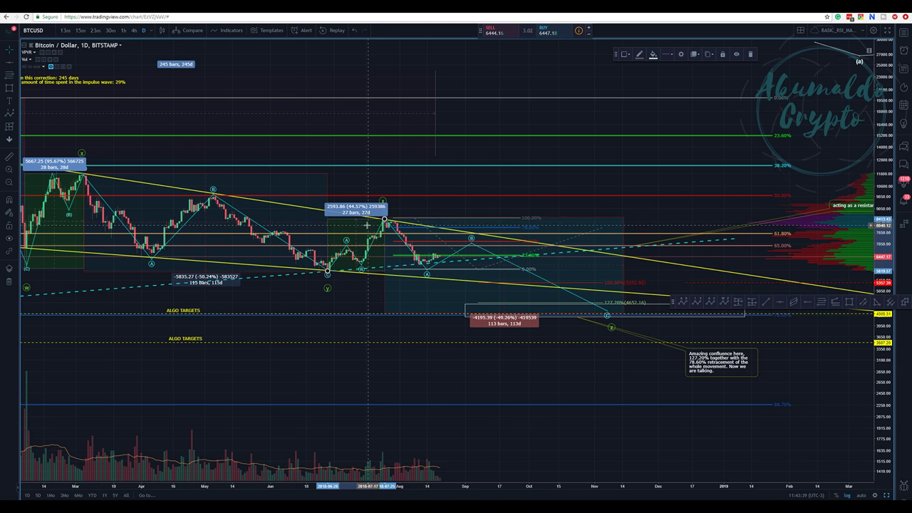
pyautogui.scroll(-2, 361, 264)
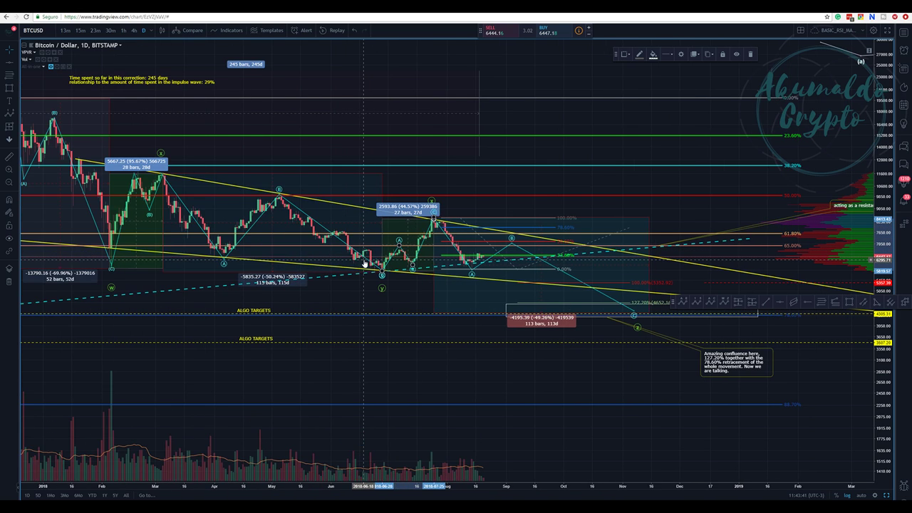
# - Lower the start of the second rebound's range to the candle's wick low on 28 June 2018 at wave Y
pyautogui.click(433, 203)
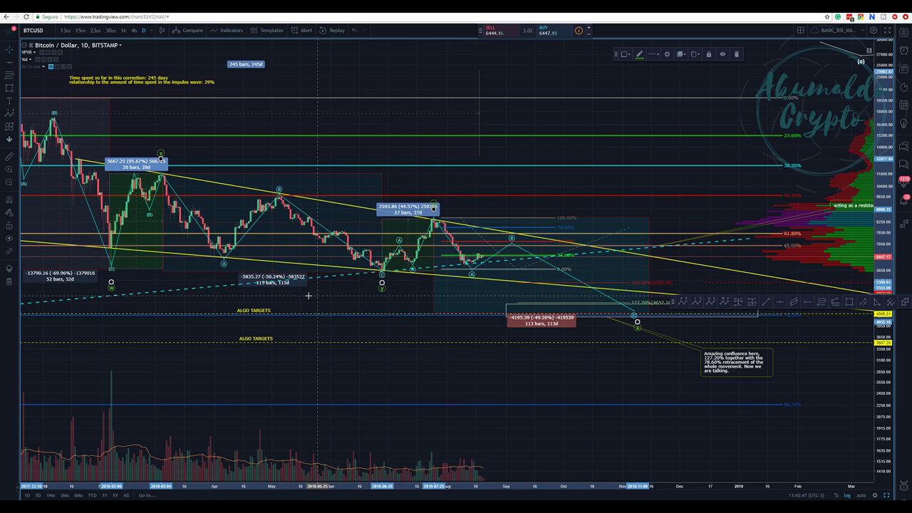
pyautogui.click(9, 170)
pyautogui.click(444, 294)
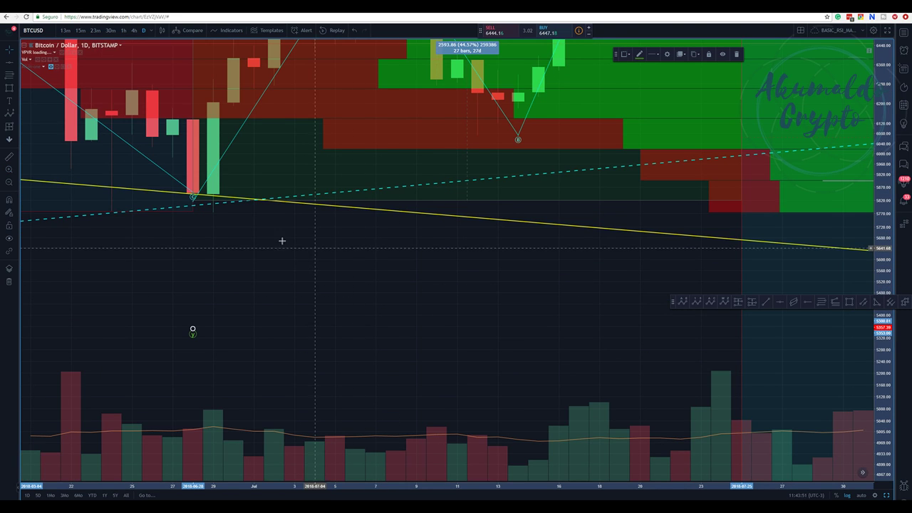
pyautogui.click(192, 212)
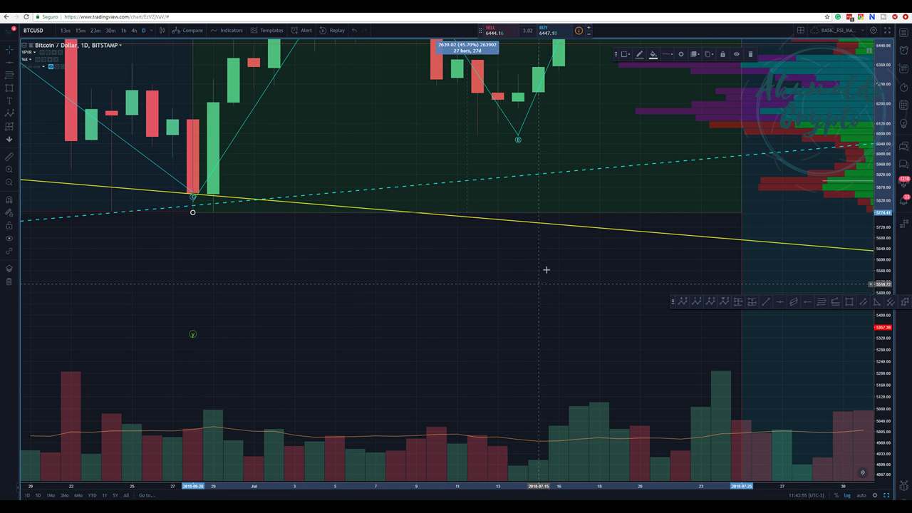
pyautogui.scroll(-2, 550, 265)
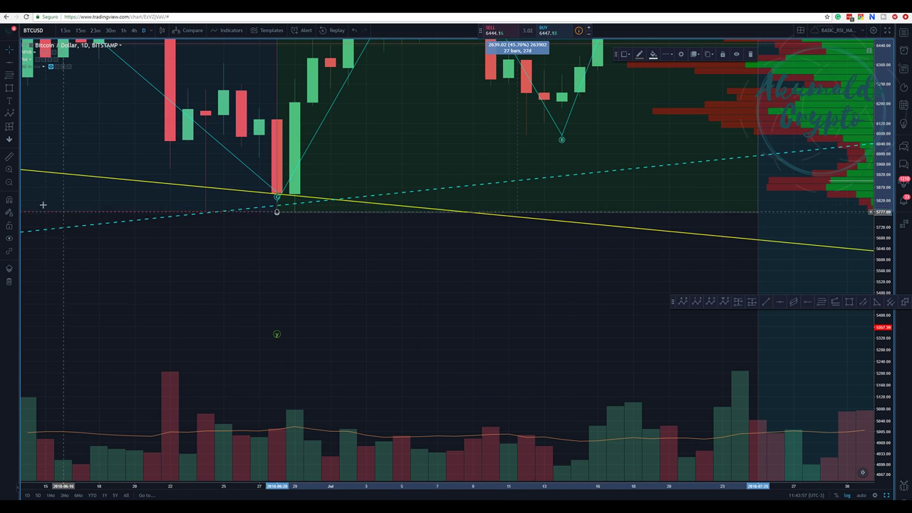
pyautogui.click(8, 183)
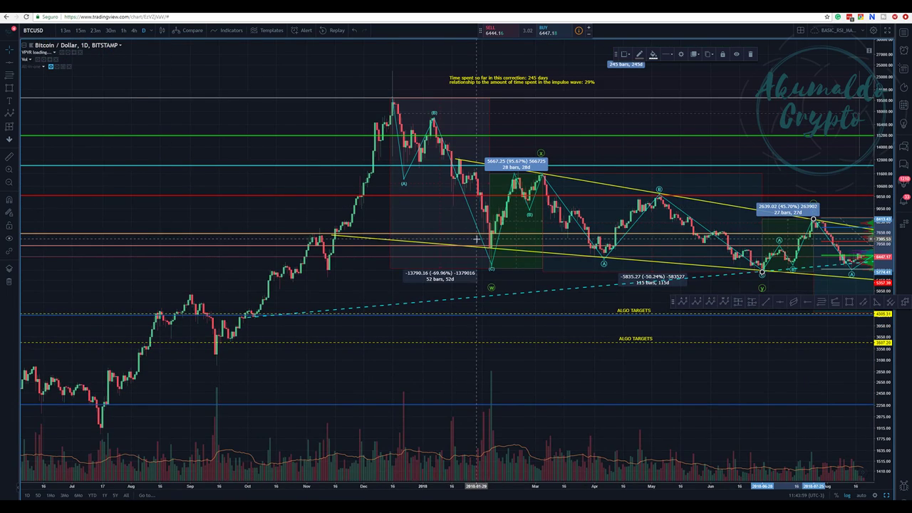
pyautogui.click(9, 184)
pyautogui.moveTo(791, 165); pyautogui.dragTo(482, 154)
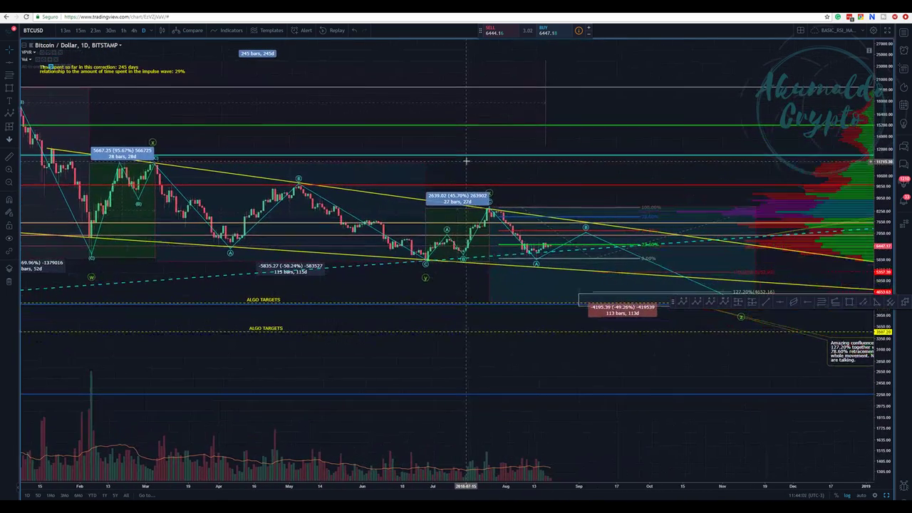
# - Hide the VPVR indicator and align the start of the projected final decline's range with the late July 2018 wave X high
pyautogui.click(44, 54)
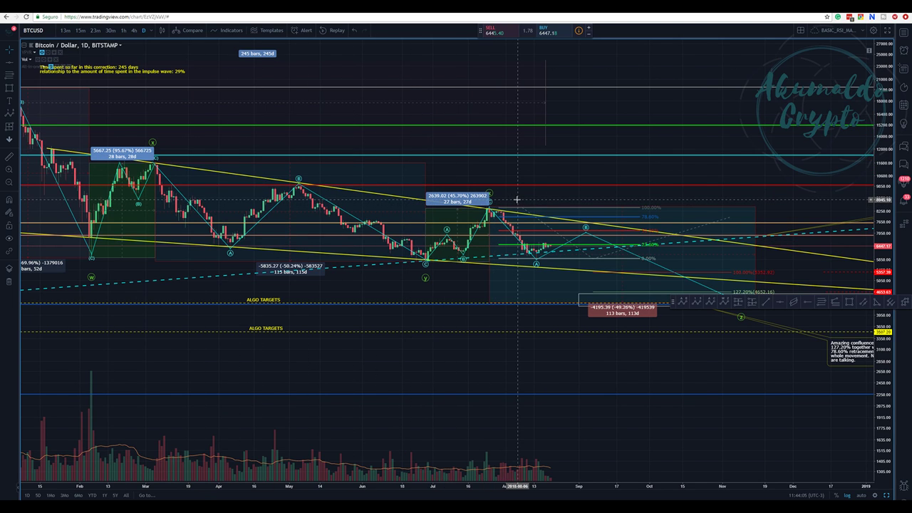
pyautogui.scroll(1, 462, 225)
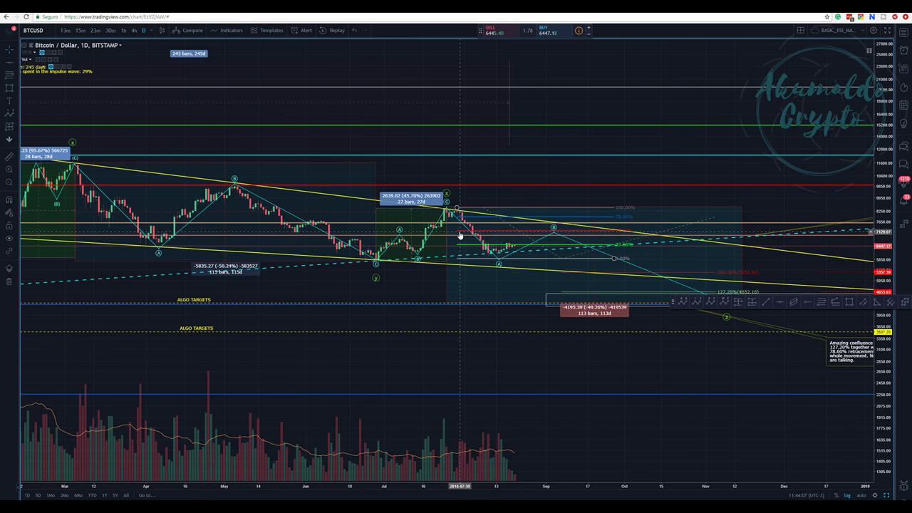
pyautogui.moveTo(447, 207)
pyautogui.mouseDown()
pyautogui.moveTo(455, 205)
pyautogui.moveTo(446, 208)
pyautogui.mouseUp()
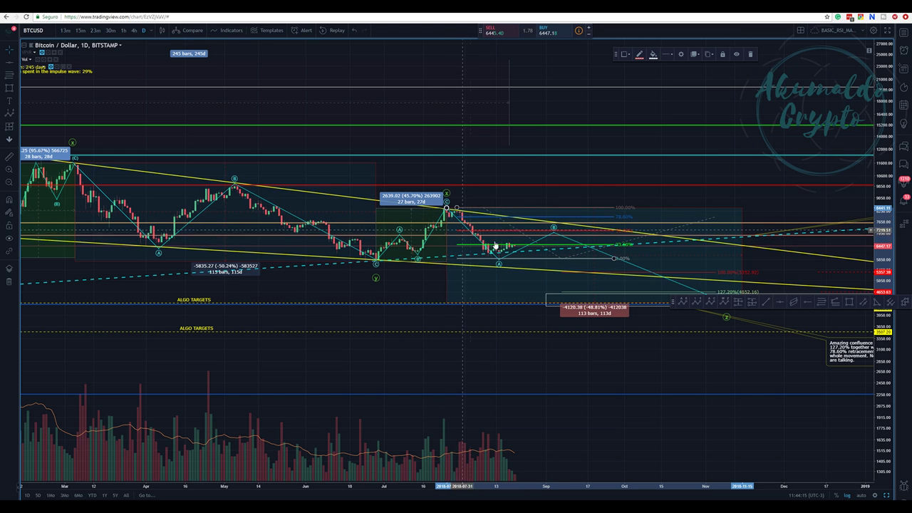
# - Move the wave Z point of the correction to early November 2018, directly below the end of the projected wave C
pyautogui.moveTo(673, 299); pyautogui.dragTo(671, 442)
pyautogui.moveTo(727, 312); pyautogui.dragTo(721, 310)
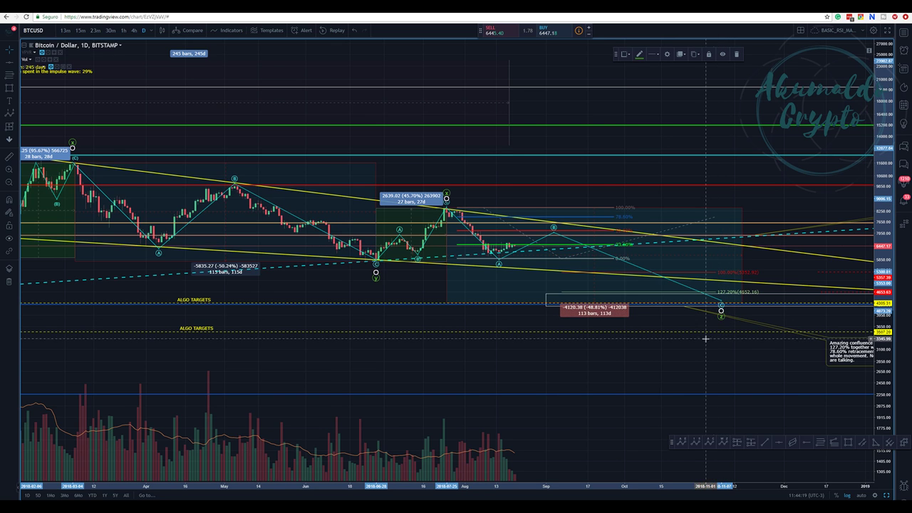
pyautogui.moveTo(612, 354); pyautogui.dragTo(531, 354)
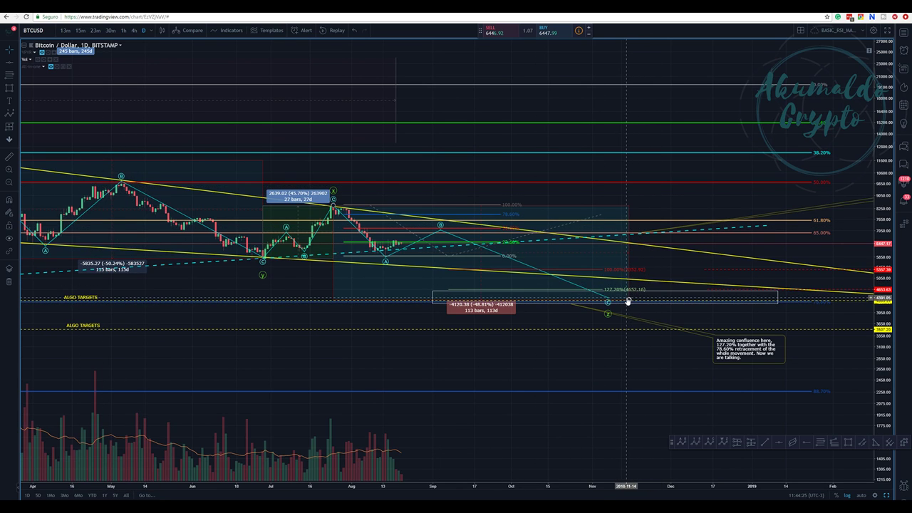
# - Try shortening the projected final decline's range to 95 bars and 74 bars, keeping its end at the target zone
pyautogui.moveTo(629, 299); pyautogui.dragTo(581, 301)
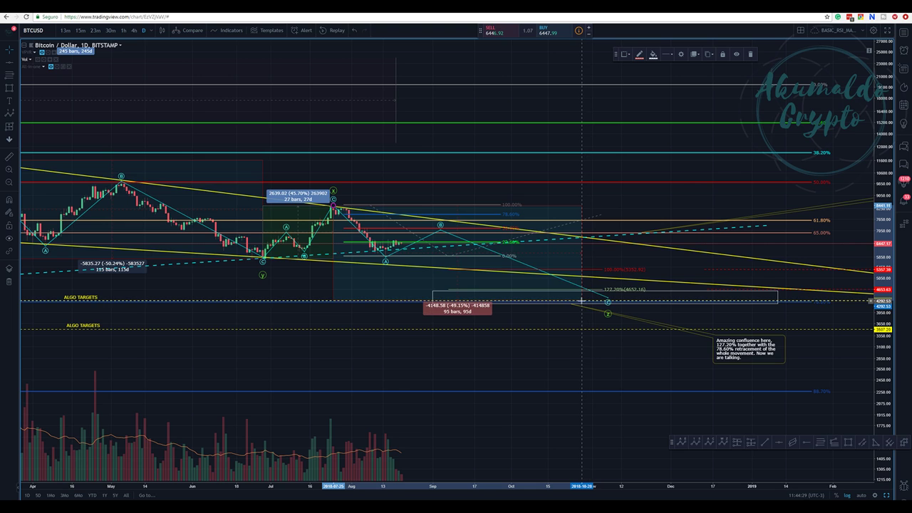
pyautogui.scroll(-2, 581, 303)
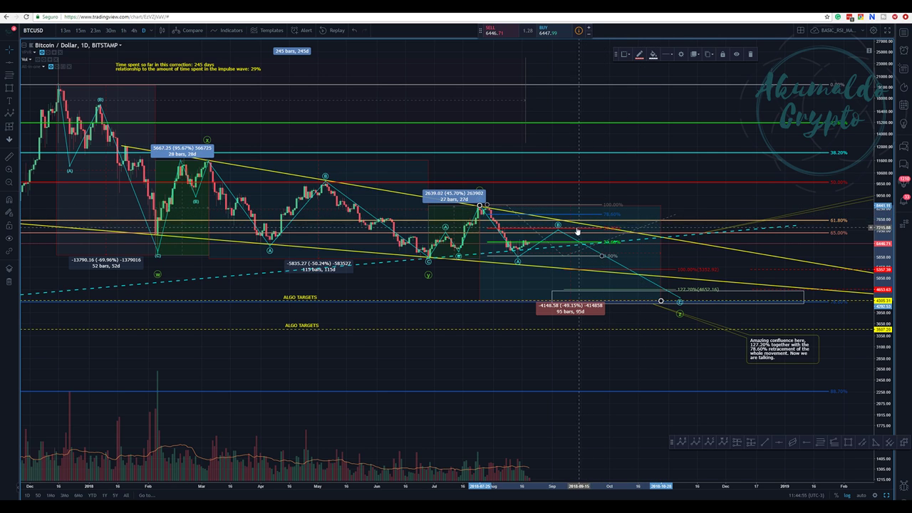
pyautogui.click(479, 298)
pyautogui.click(480, 282)
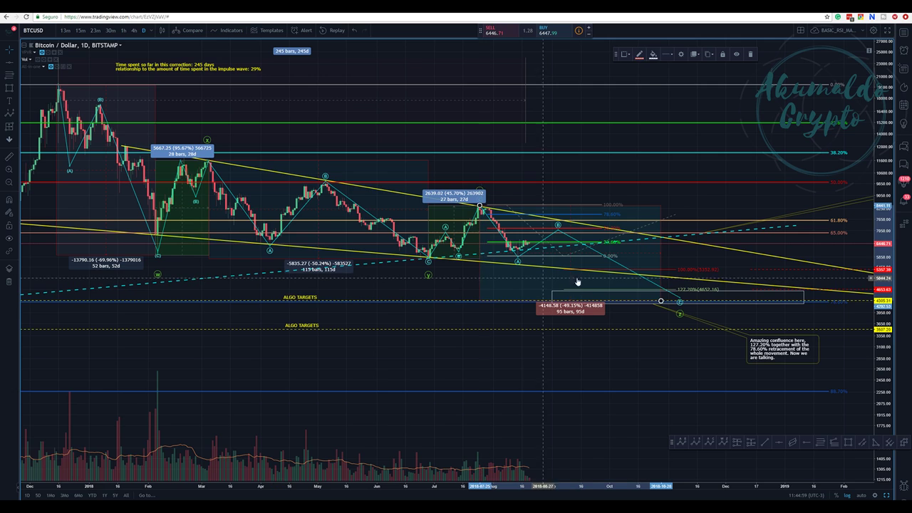
pyautogui.moveTo(662, 302)
pyautogui.mouseDown()
pyautogui.moveTo(650, 303)
pyautogui.moveTo(675, 303)
pyautogui.moveTo(595, 300)
pyautogui.moveTo(621, 300)
pyautogui.mouseUp()
# - Extend the correction's time range to 247 bars, and set the yellow note's impulse-wave relationship to 30%, shifting the note toward the peak
pyautogui.scroll(-3, 529, 179)
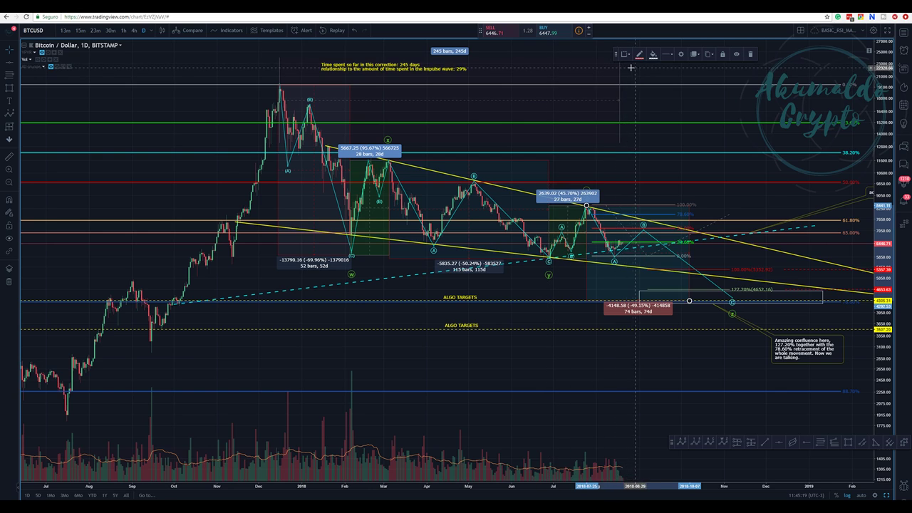
pyautogui.moveTo(617, 54)
pyautogui.mouseDown()
pyautogui.moveTo(656, 62)
pyautogui.moveTo(623, 57)
pyautogui.mouseUp()
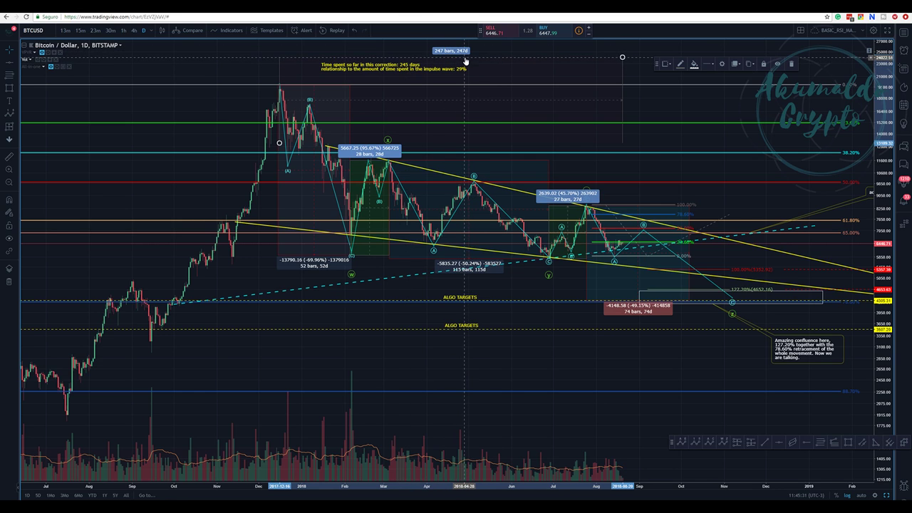
pyautogui.scroll(-1, 485, 66)
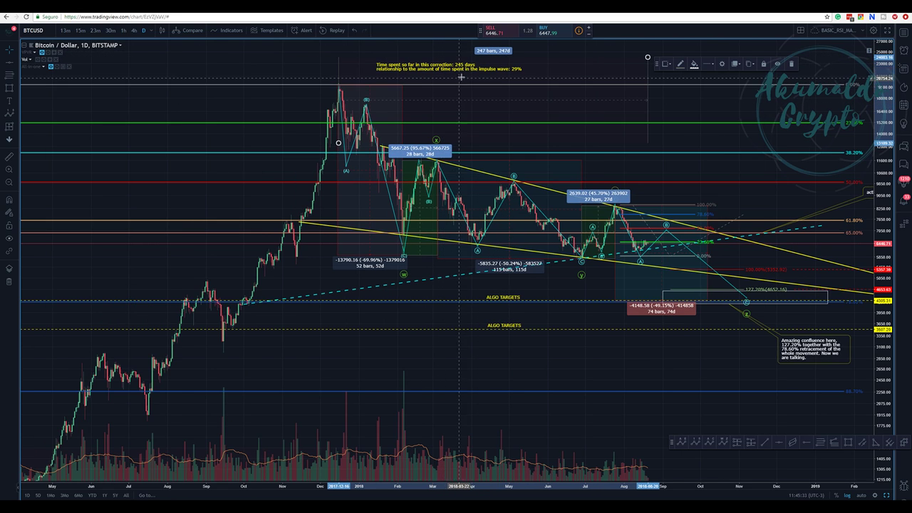
pyautogui.doubleClick(500, 70)
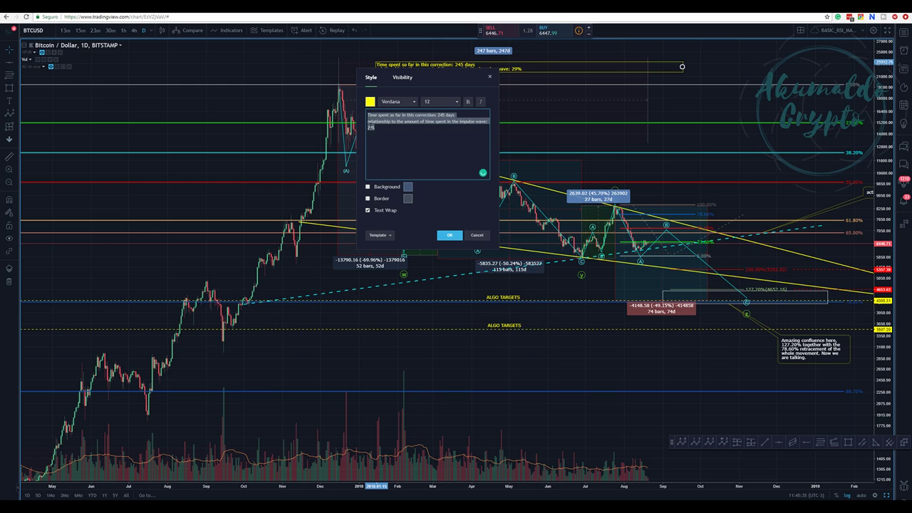
pyautogui.click(376, 127)
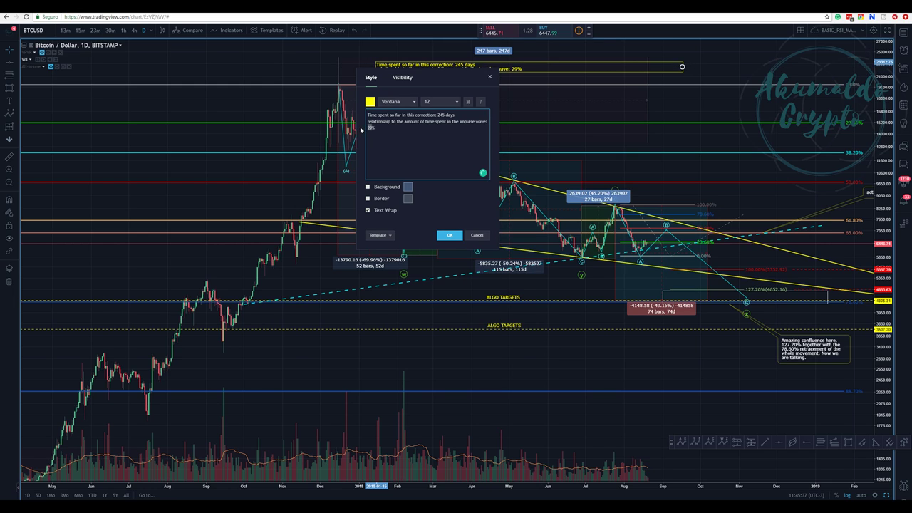
pyautogui.click(449, 238)
pyautogui.moveTo(397, 63); pyautogui.dragTo(371, 64)
pyautogui.scroll(-2, 280, 115)
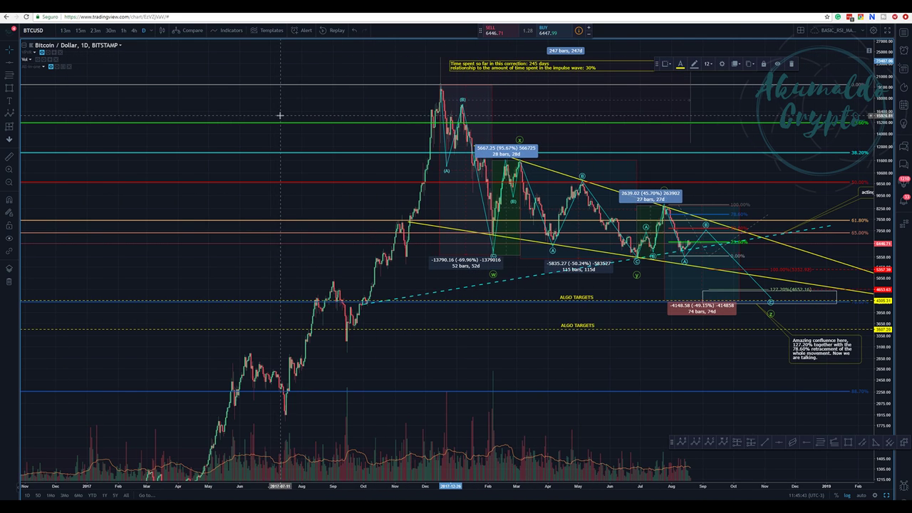
# - Extend the correction's time range to 295 bars and the projected final decline's range to 113 bars, ending on 15 November 2018
pyautogui.moveTo(393, 421)
pyautogui.mouseDown()
pyautogui.moveTo(354, 301)
pyautogui.moveTo(527, 123)
pyautogui.moveTo(681, 72)
pyautogui.mouseUp()
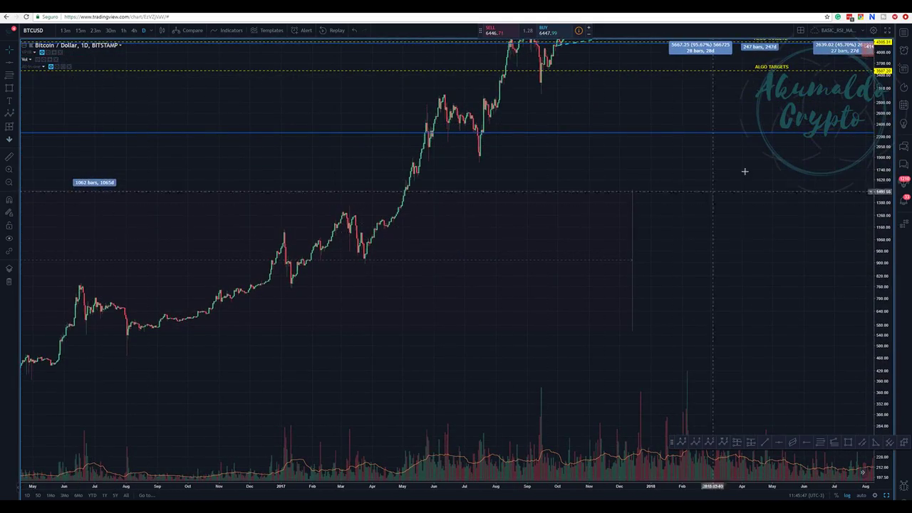
pyautogui.moveTo(744, 171); pyautogui.dragTo(649, 130)
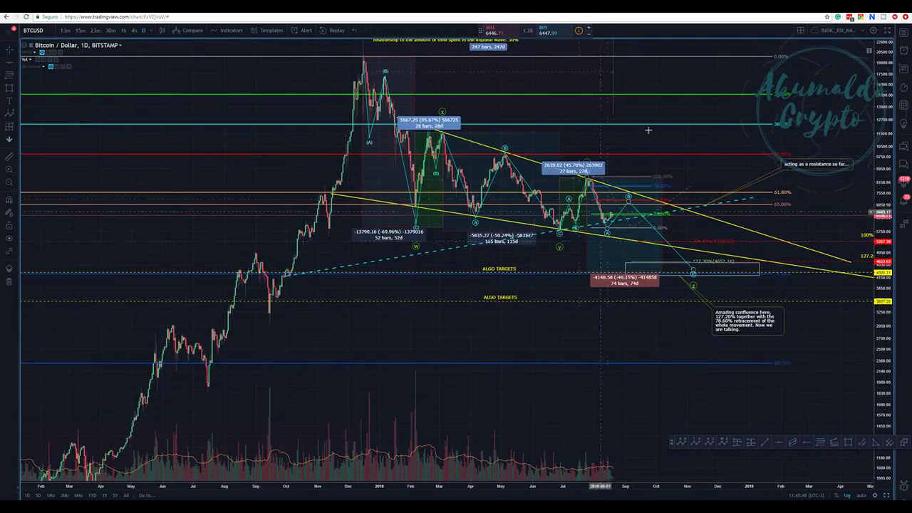
pyautogui.hscroll(5, 649, 131)
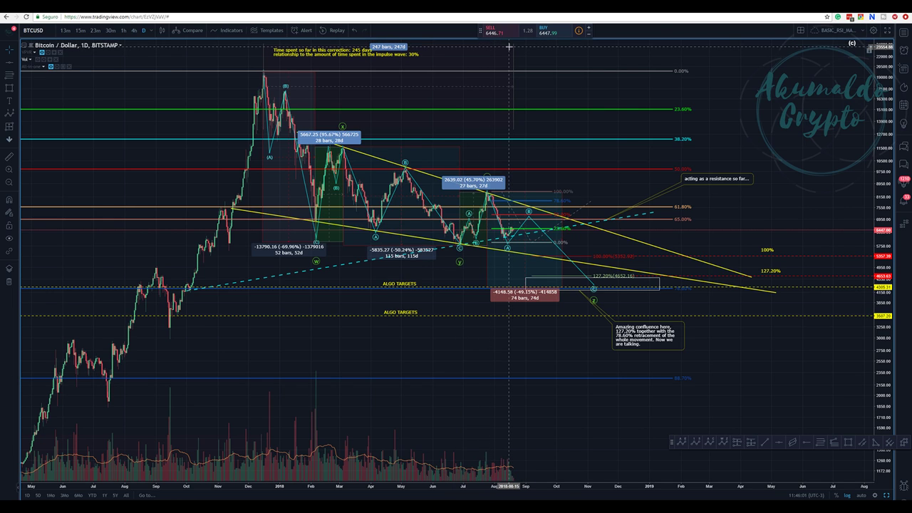
pyautogui.moveTo(513, 45)
pyautogui.mouseDown()
pyautogui.moveTo(579, 46)
pyautogui.moveTo(562, 44)
pyautogui.mouseUp()
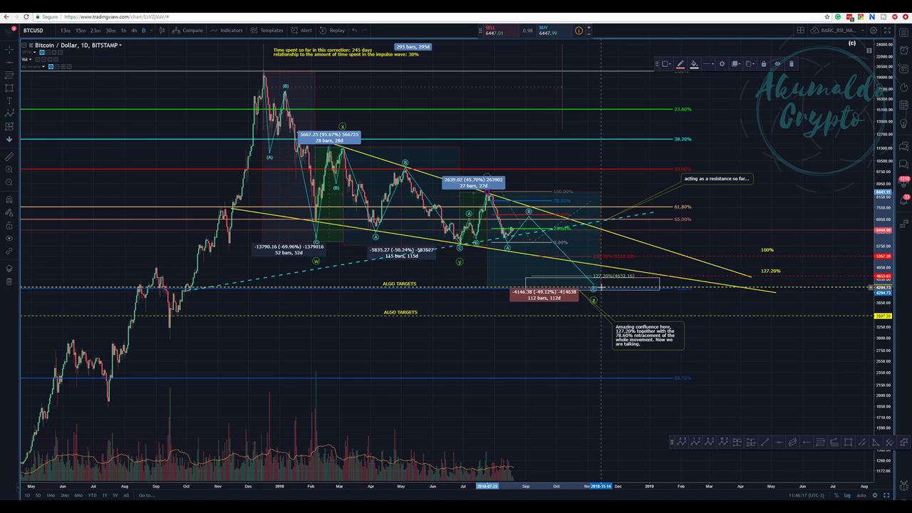
pyautogui.click(601, 287)
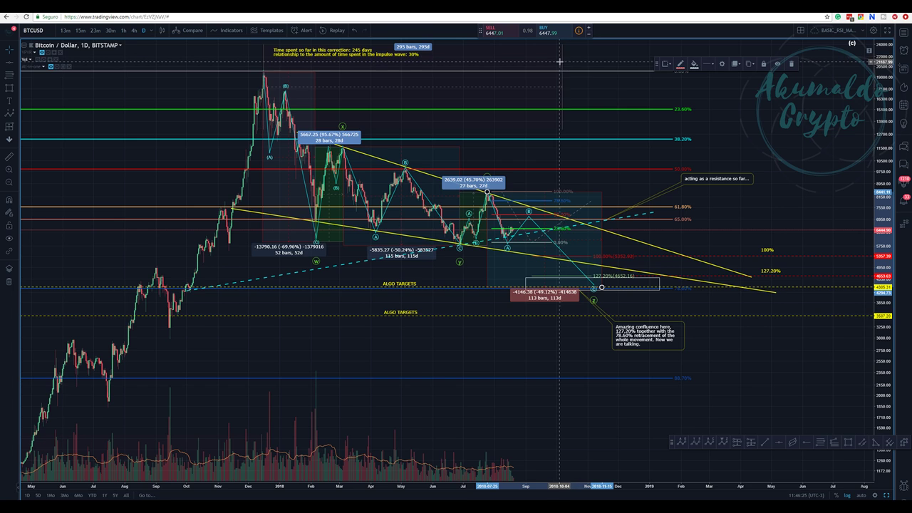
# - Try placing the A-B-C-D-E triangle pattern over the price action following the late July 2018 high
pyautogui.moveTo(876, 133)
pyautogui.mouseDown()
pyautogui.moveTo(876, 153)
pyautogui.moveTo(874, 105)
pyautogui.moveTo(875, 124)
pyautogui.mouseUp()
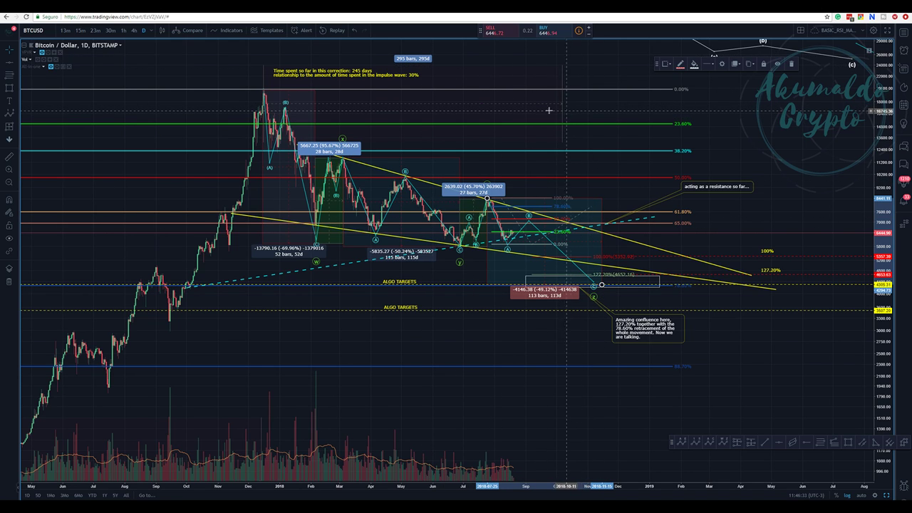
pyautogui.scroll(2, 570, 140)
pyautogui.scroll(-2, 777, 213)
pyautogui.moveTo(777, 214); pyautogui.dragTo(714, 199)
pyautogui.moveTo(753, 111)
pyautogui.mouseDown()
pyautogui.moveTo(451, 214)
pyautogui.moveTo(381, 265)
pyautogui.moveTo(384, 274)
pyautogui.mouseUp()
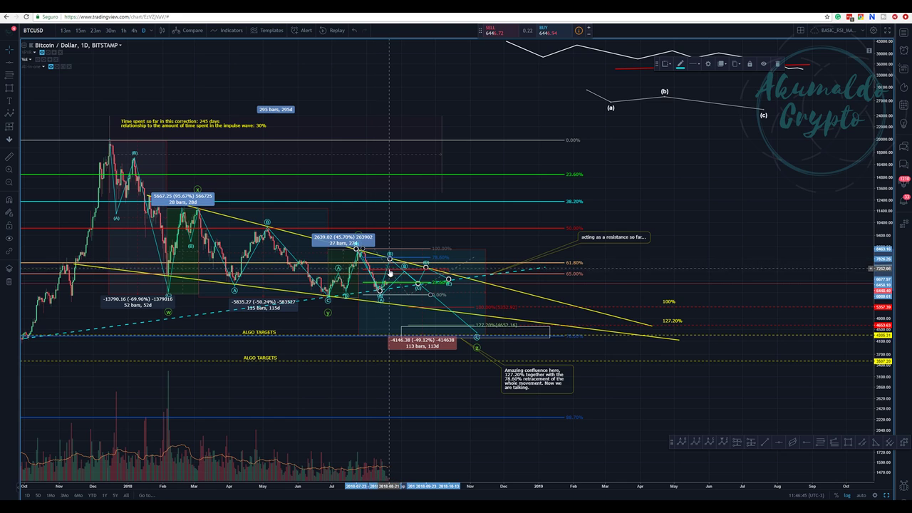
# - Undo the placement of the triangle pattern over the recent price action
pyautogui.hotkey('ctrl', 'z')
pyautogui.hotkey('ctrl', 'z')
pyautogui.hotkey('ctrl', 'z')
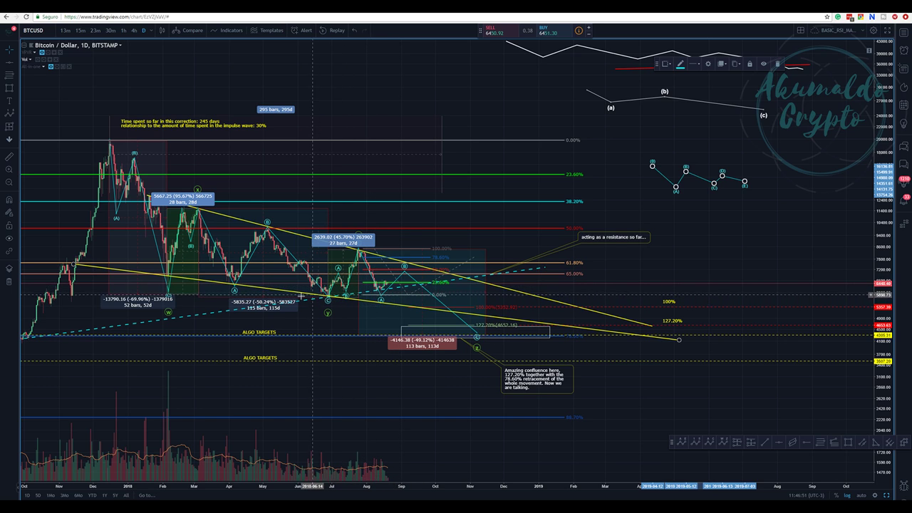
# - Move the resistance callout farther from the price action, and shift projected wave B earlier to late August 2018
pyautogui.moveTo(644, 239); pyautogui.dragTo(677, 223)
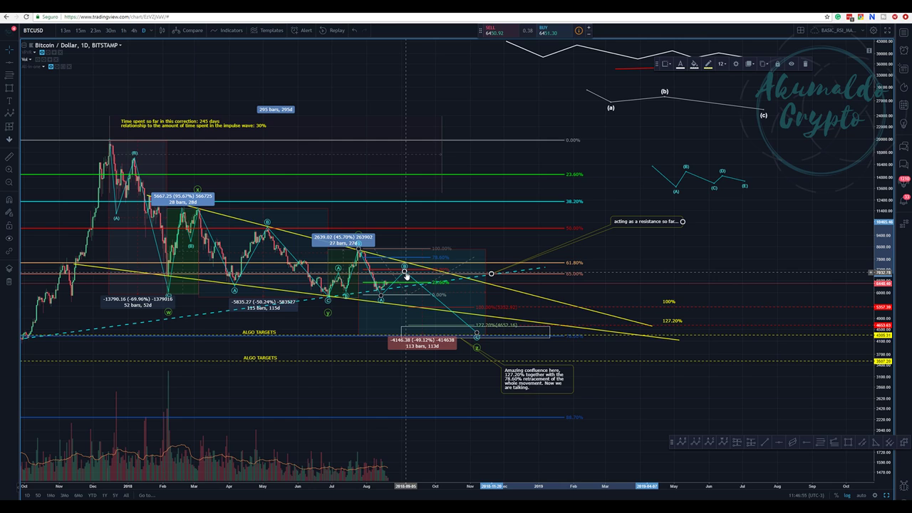
pyautogui.moveTo(406, 275); pyautogui.dragTo(397, 268)
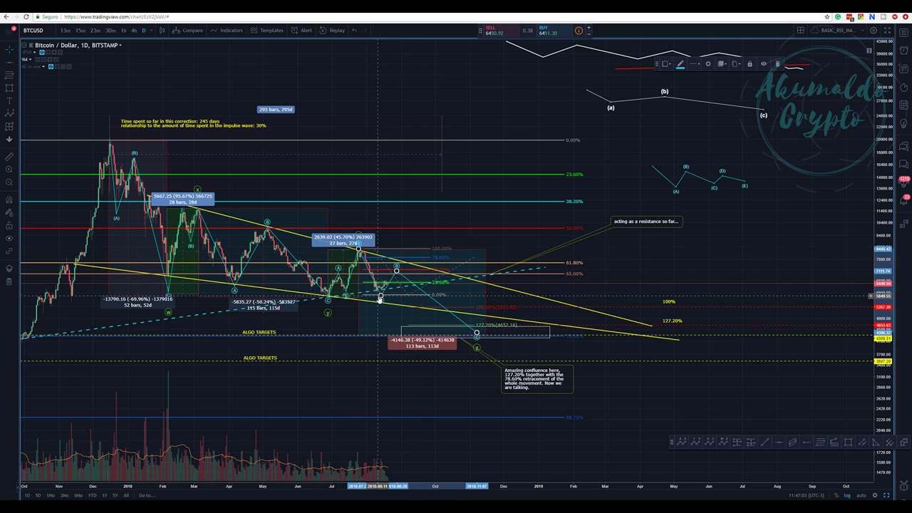
pyautogui.click(399, 273)
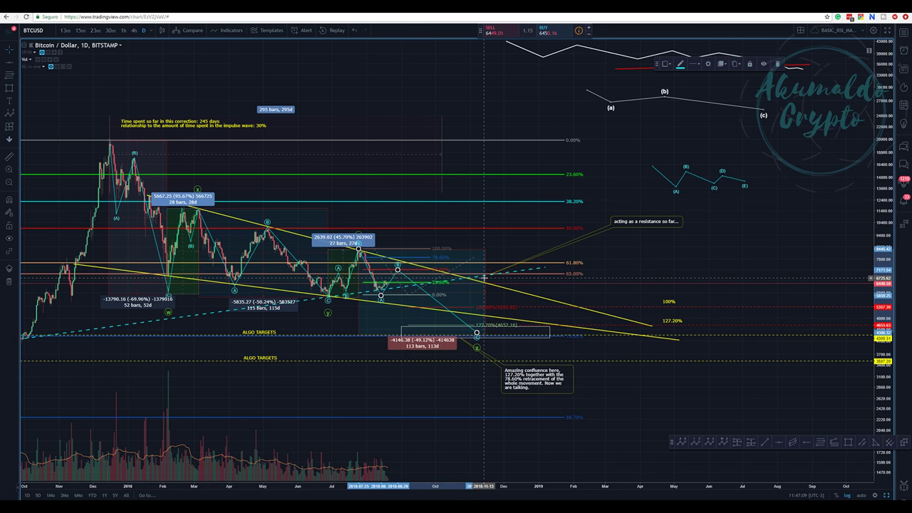
# - Switch to the maximized Bitfinex daily Bitcoin chart and frame the December 2017 peak with the following correction
pyautogui.click(887, 495)
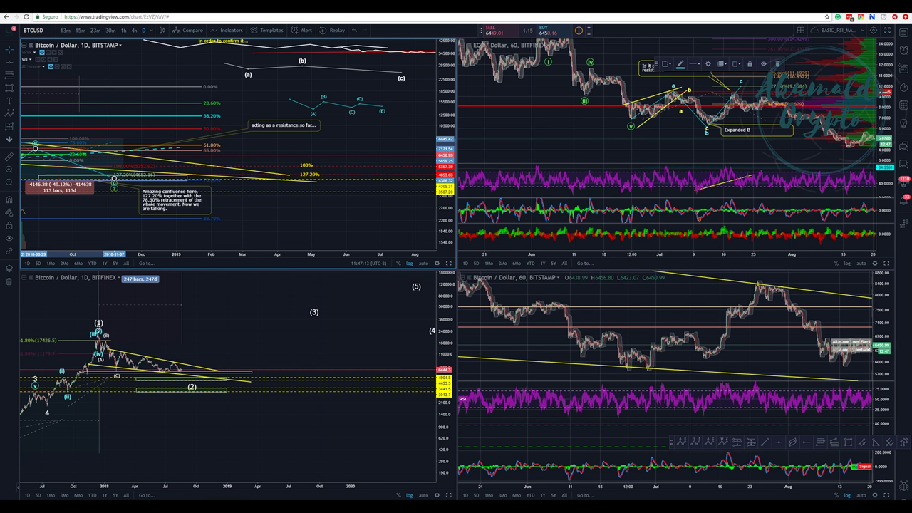
pyautogui.click(449, 495)
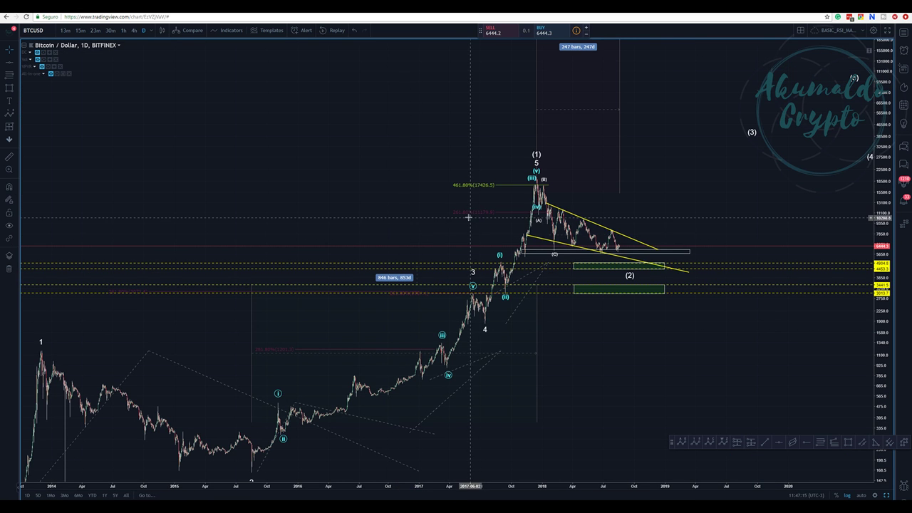
pyautogui.moveTo(370, 107); pyautogui.dragTo(189, 105)
pyautogui.scroll(5, 220, 140)
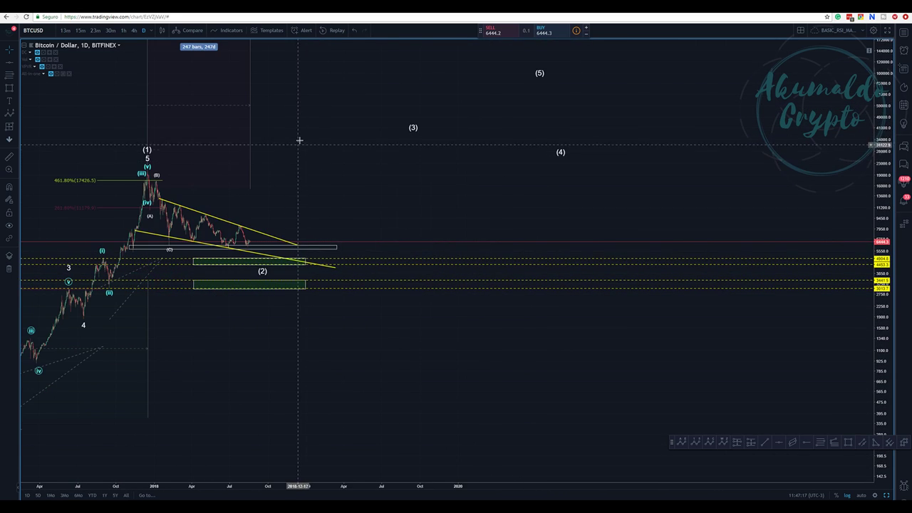
pyautogui.moveTo(390, 193); pyautogui.dragTo(543, 184)
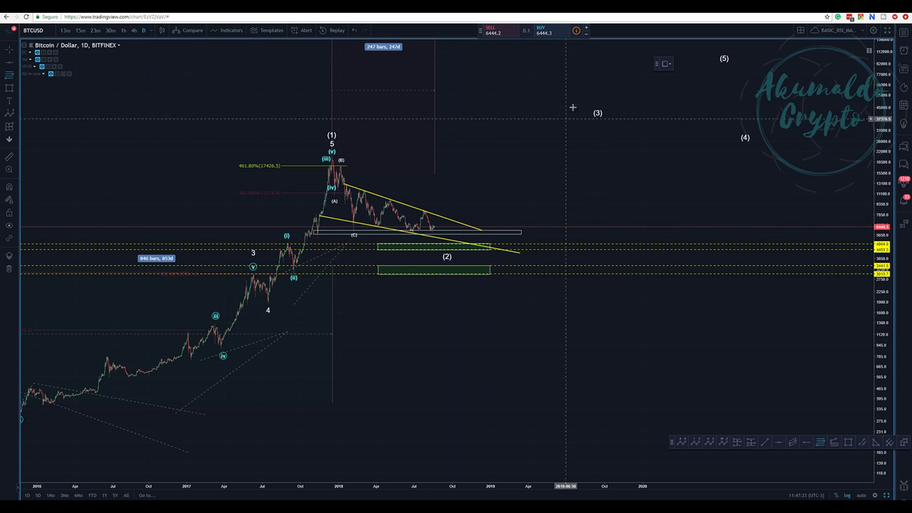
# - Draw a Fibonacci retracement from the January 2018 high down to the February 2018 low
pyautogui.click(342, 154)
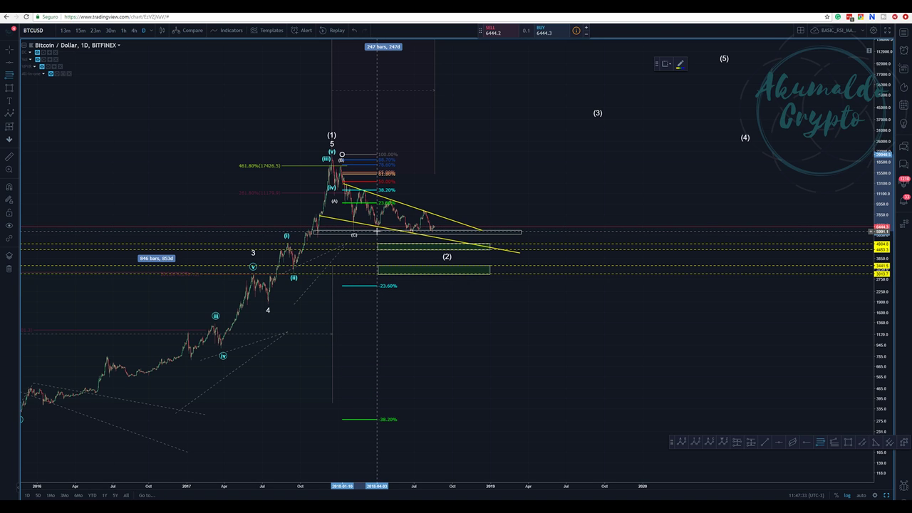
pyautogui.click(377, 231)
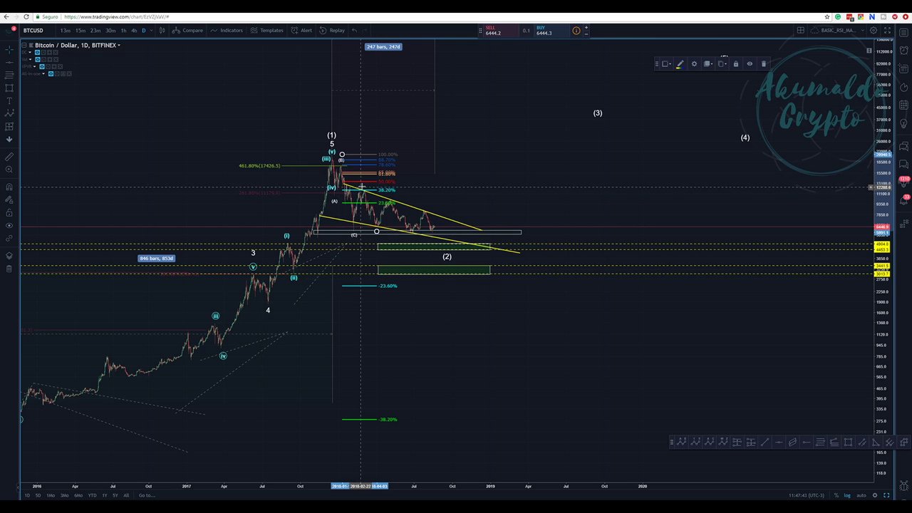
pyautogui.click(380, 227)
pyautogui.moveTo(377, 233); pyautogui.dragTo(359, 229)
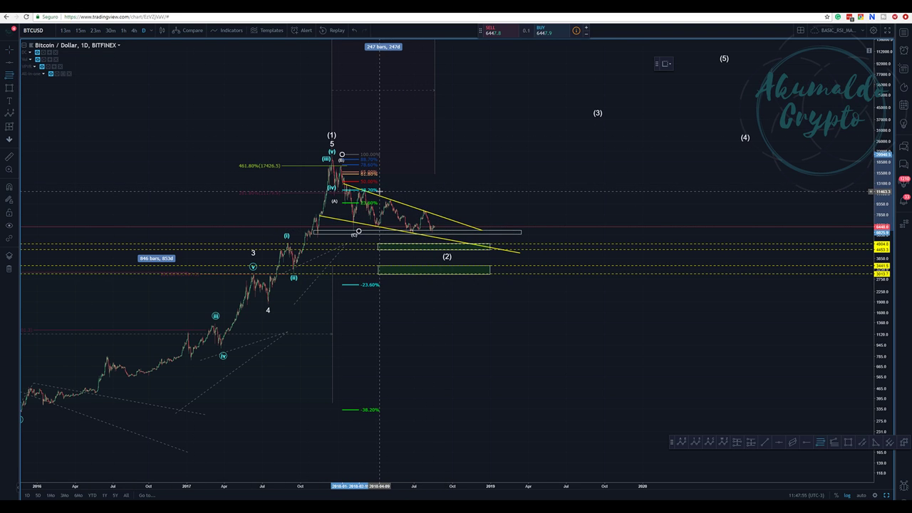
# - Add two Fibonacci retracements, spanning April to June 2018 and June to October 2018, and compare their -61.80% levels
pyautogui.click(380, 190)
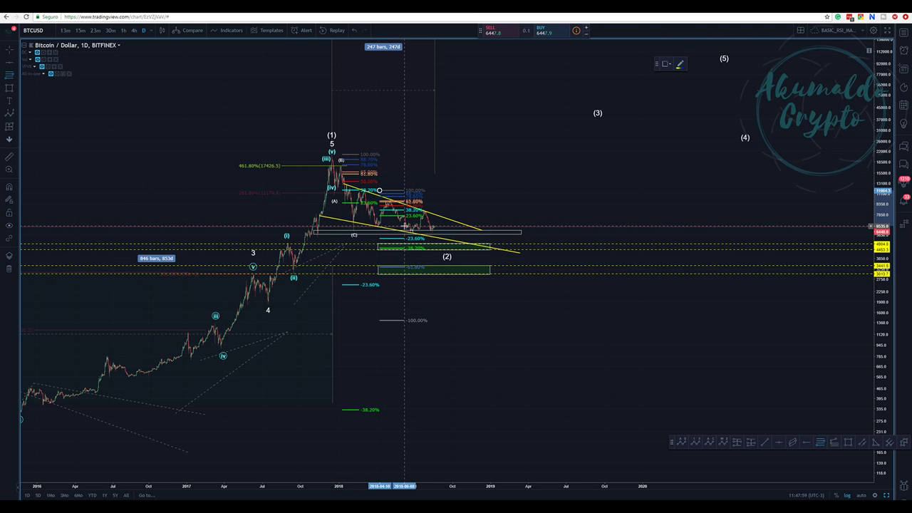
pyautogui.click(402, 225)
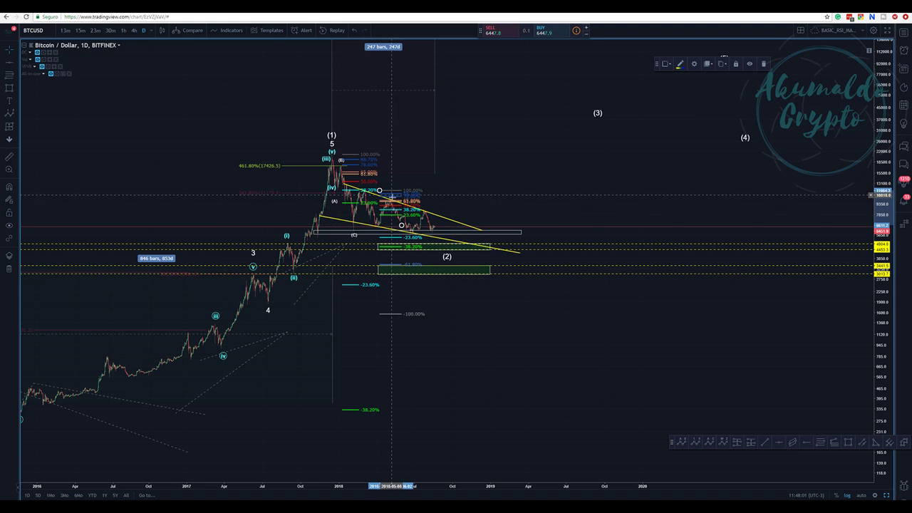
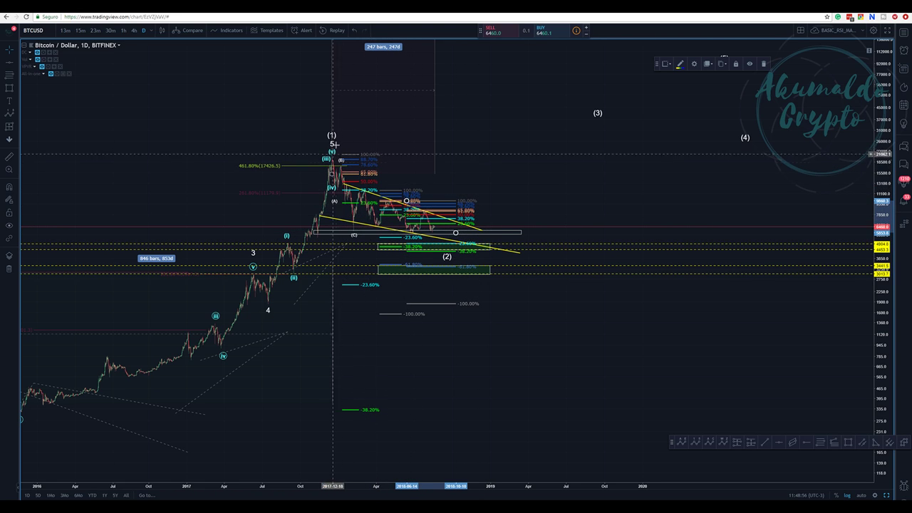
pyautogui.click(446, 266)
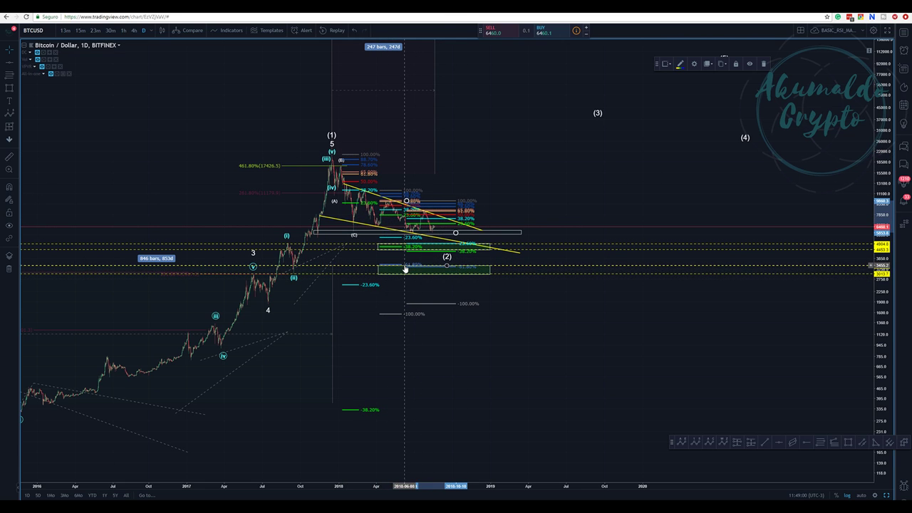
pyautogui.press('Escape')
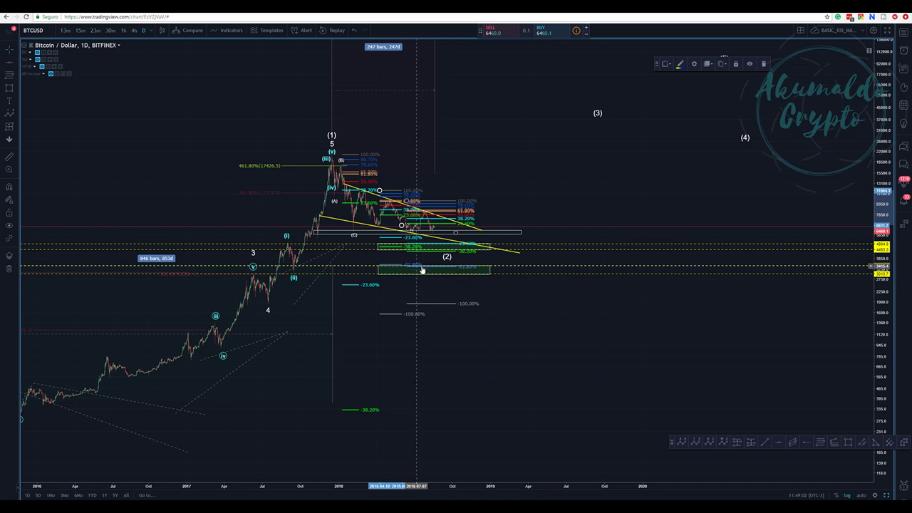
pyautogui.click(402, 266)
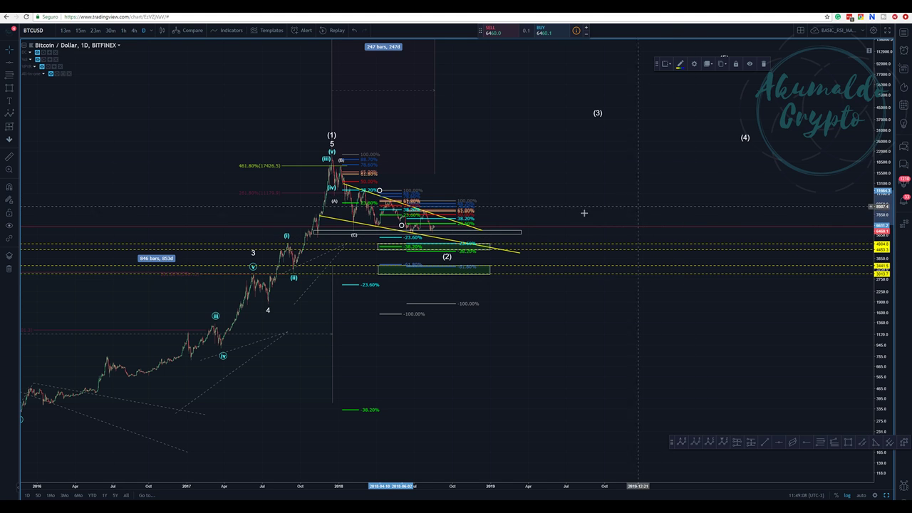
# - Place a yellow horizontal line at the second retracement's -23.60% level, at about 5428.7
pyautogui.moveTo(500, 99); pyautogui.dragTo(437, 81)
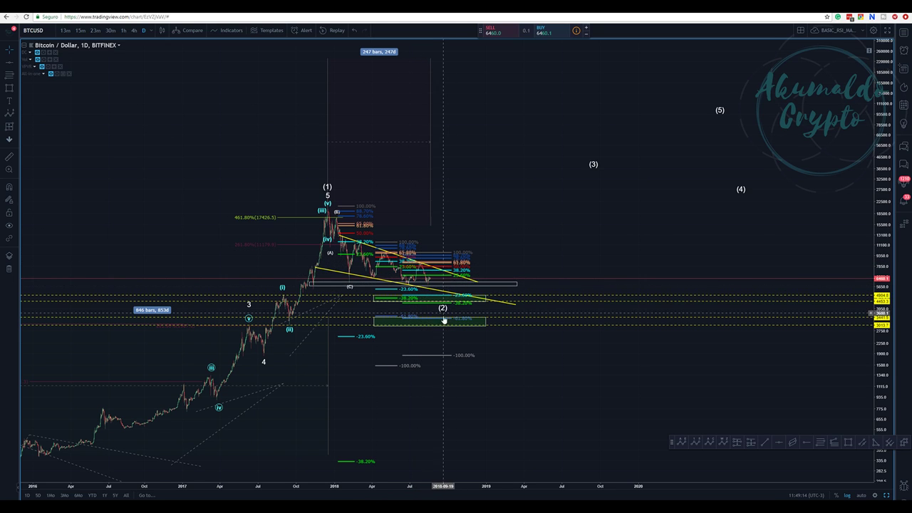
pyautogui.click(435, 283)
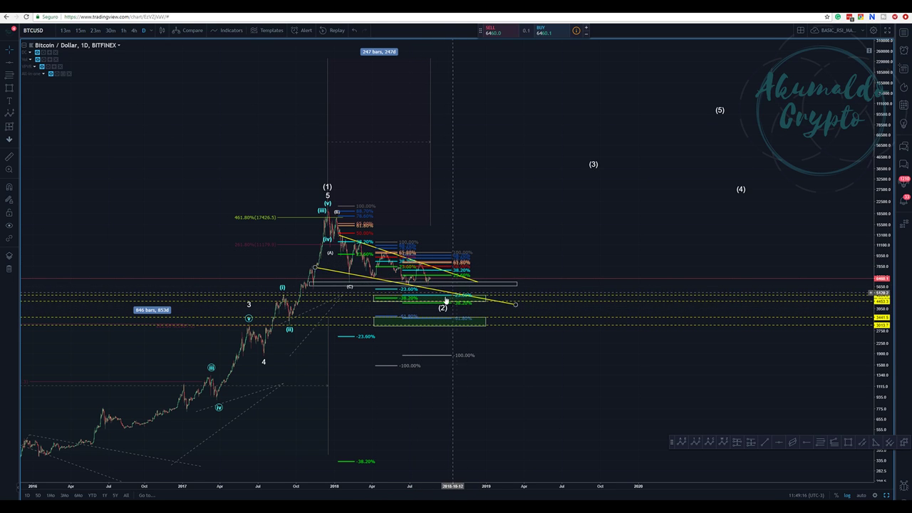
pyautogui.click(402, 295)
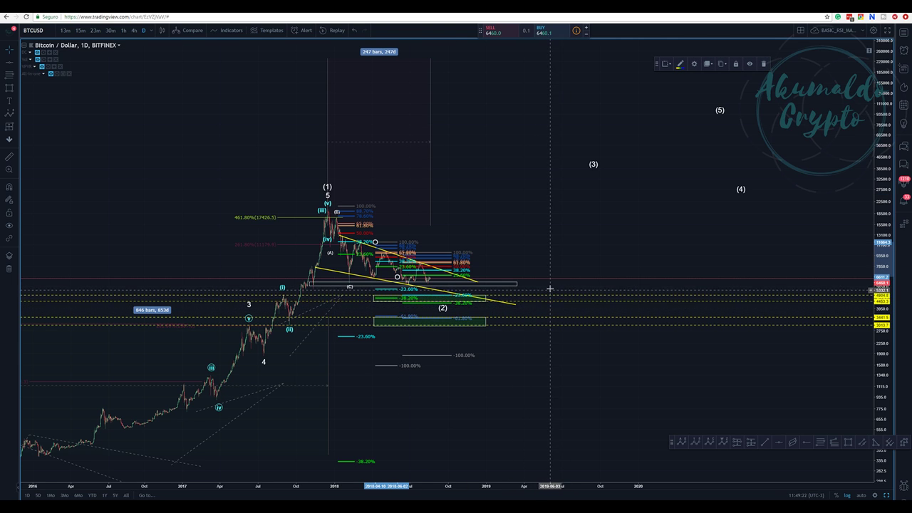
pyautogui.click(545, 297)
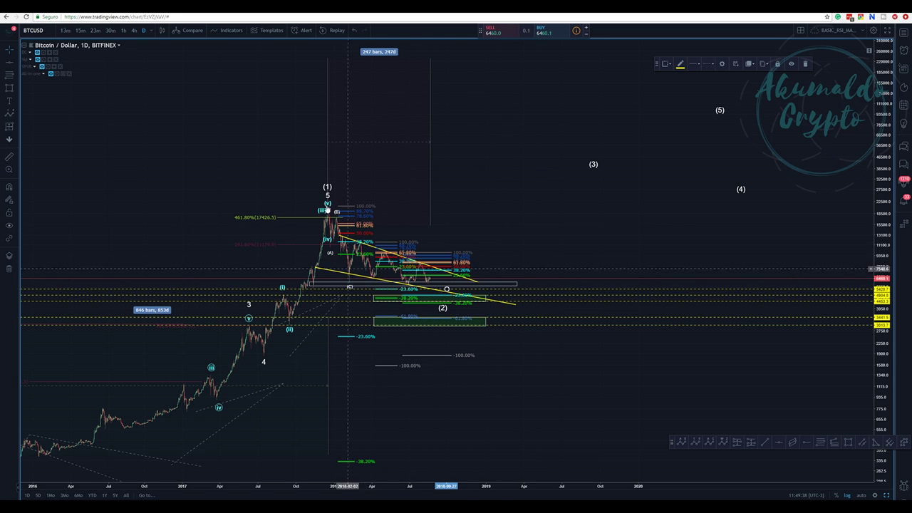
# - Place a yellow horizontal line at the first retracement's -23.60% level, at about 2522
pyautogui.scroll(-1, 522, 242)
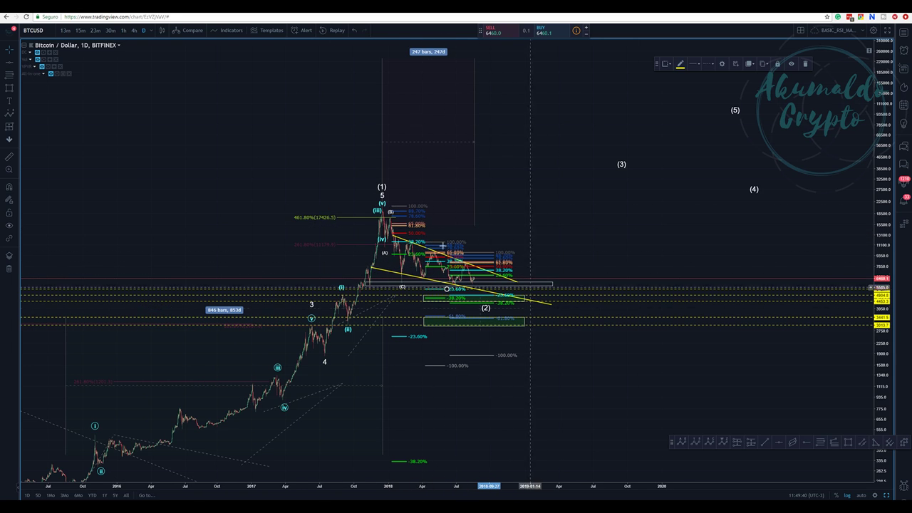
pyautogui.moveTo(568, 302); pyautogui.dragTo(554, 280)
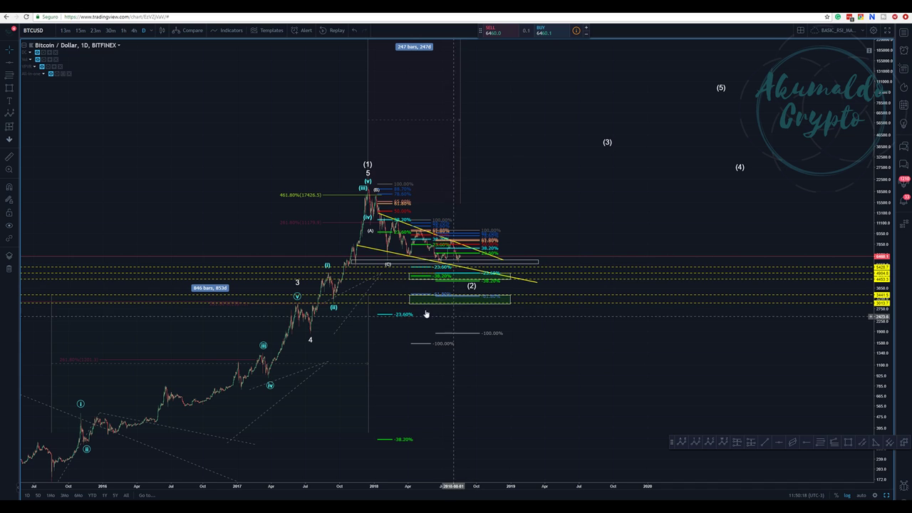
pyautogui.moveTo(404, 306); pyautogui.dragTo(404, 313)
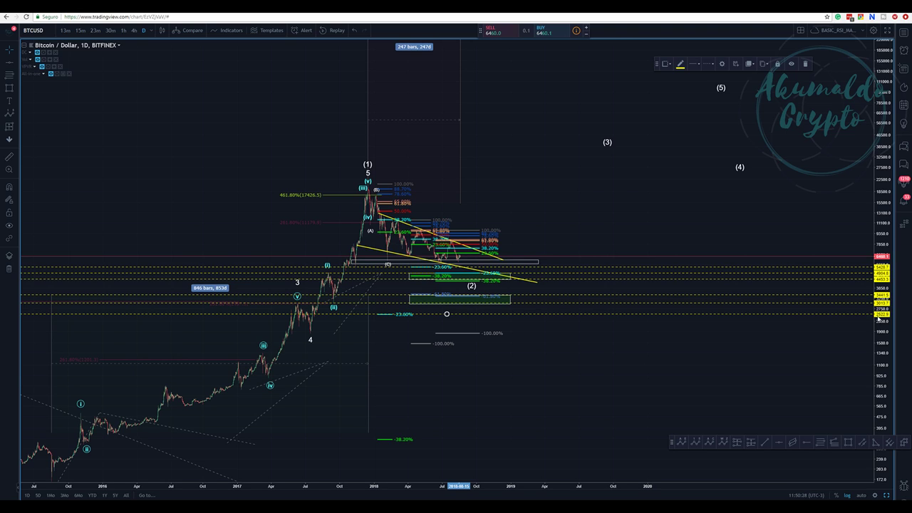
# - Switch to the bullish weekly Bitstamp chart and examine the price action inside the converging triangle
pyautogui.scroll(-1, 661, 183)
pyautogui.scroll(2, 663, 173)
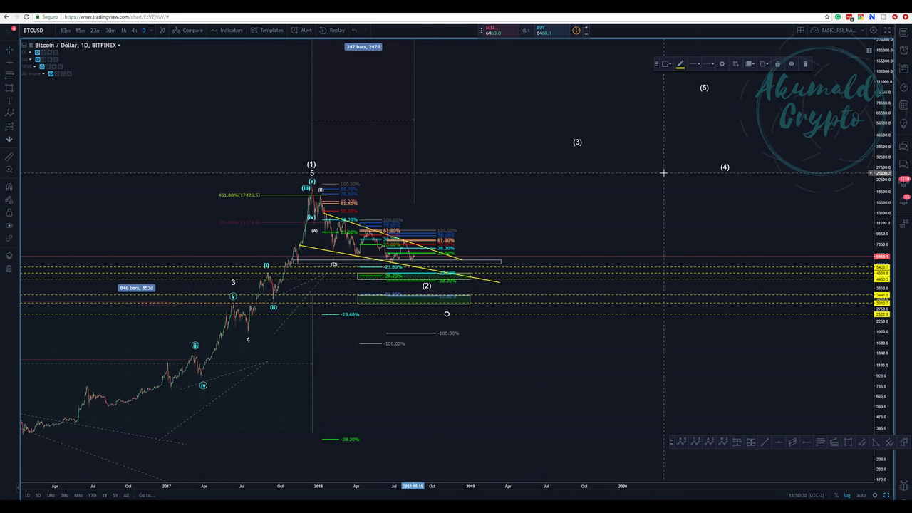
pyautogui.scroll(-2, 663, 173)
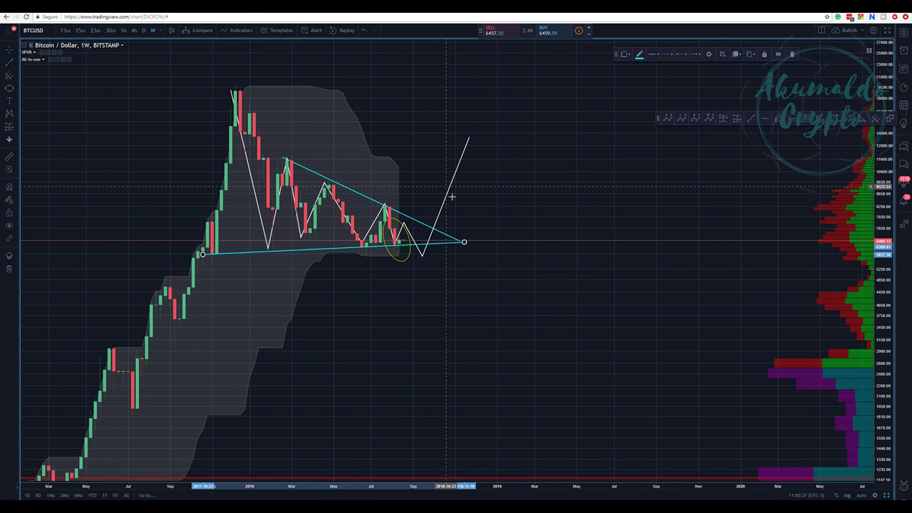
pyautogui.scroll(2, 392, 196)
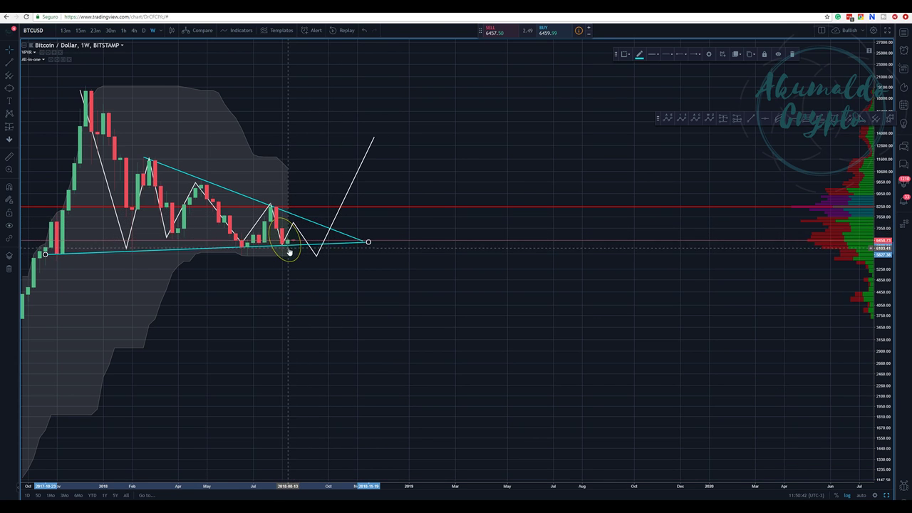
pyautogui.moveTo(372, 285); pyautogui.dragTo(342, 244)
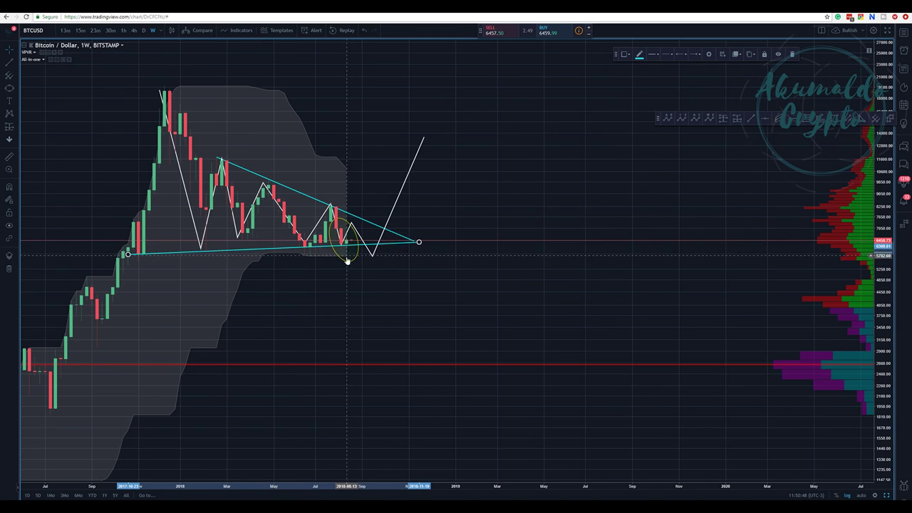
# - Enable the exponential moving averages in the All-in-one indicator's inputs on the weekly chart
pyautogui.click(52, 60)
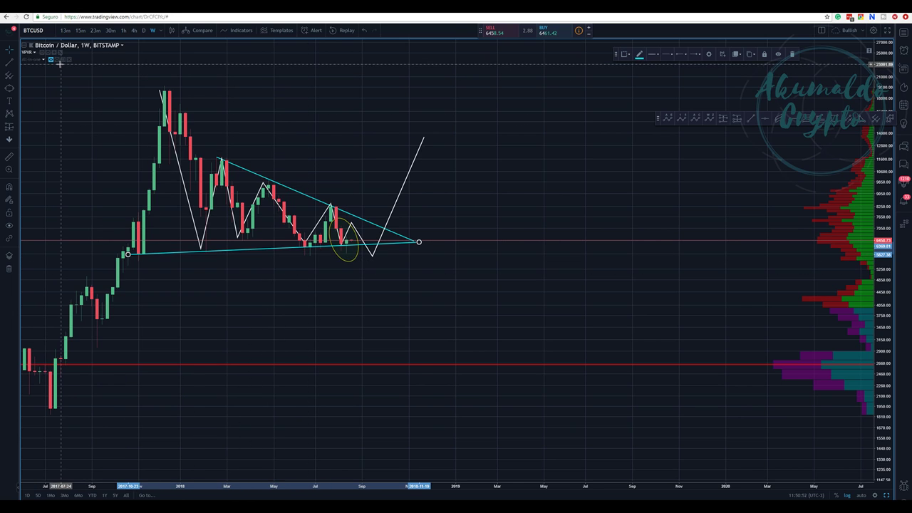
pyautogui.click(51, 63)
pyautogui.click(51, 60)
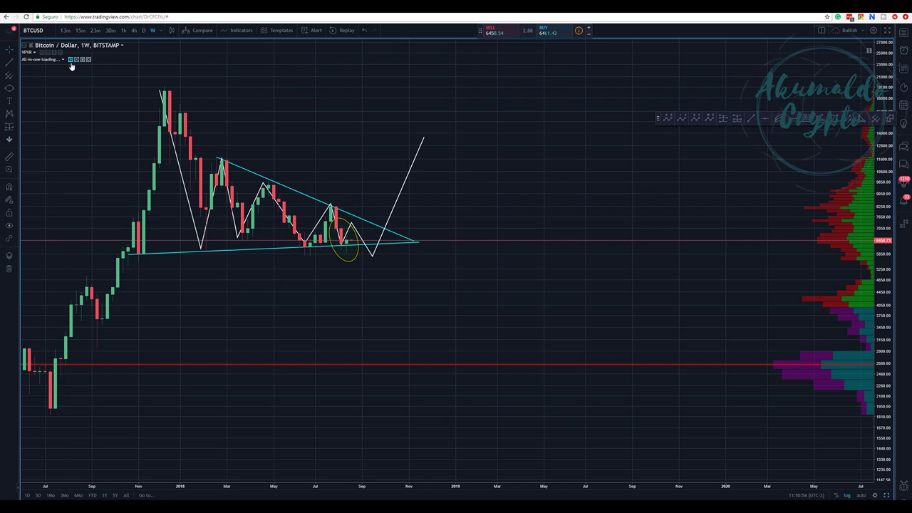
pyautogui.click(76, 60)
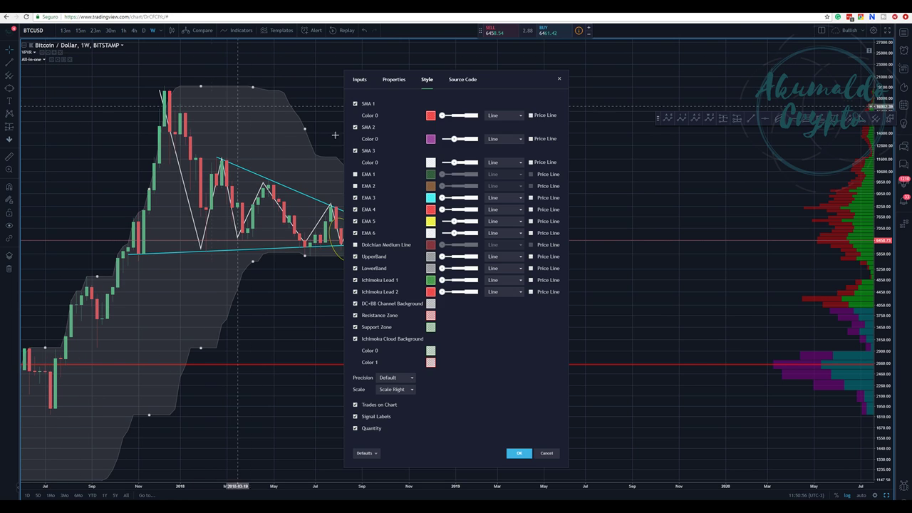
pyautogui.click(359, 80)
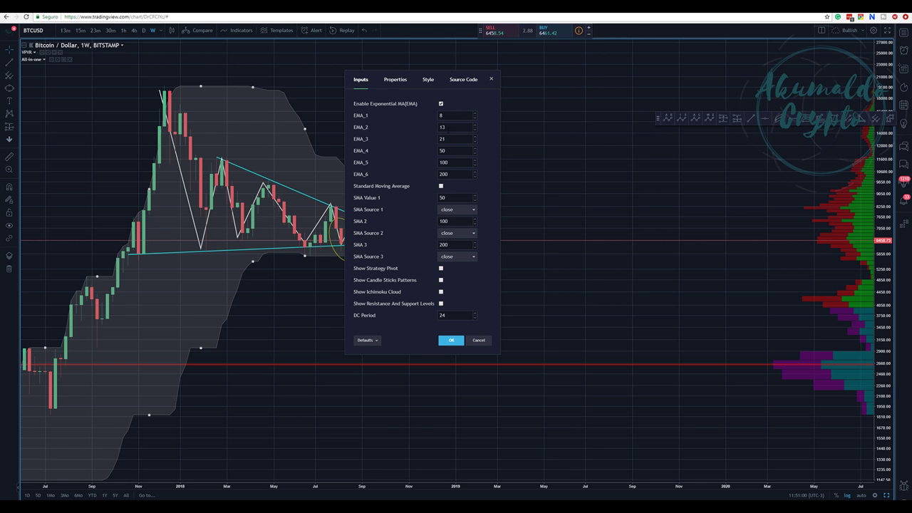
pyautogui.click(452, 340)
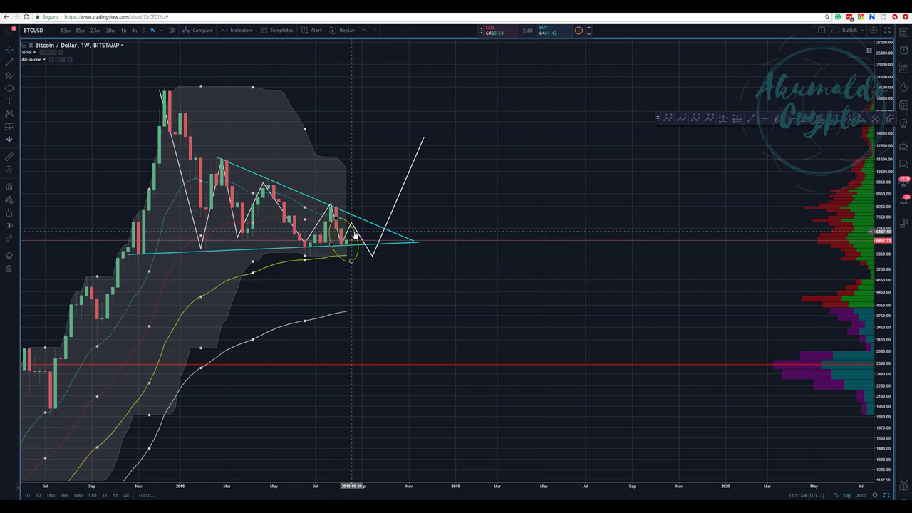
# - Move the white path's projected bounce point slightly lower and later, just past the circled candles
pyautogui.click(354, 225)
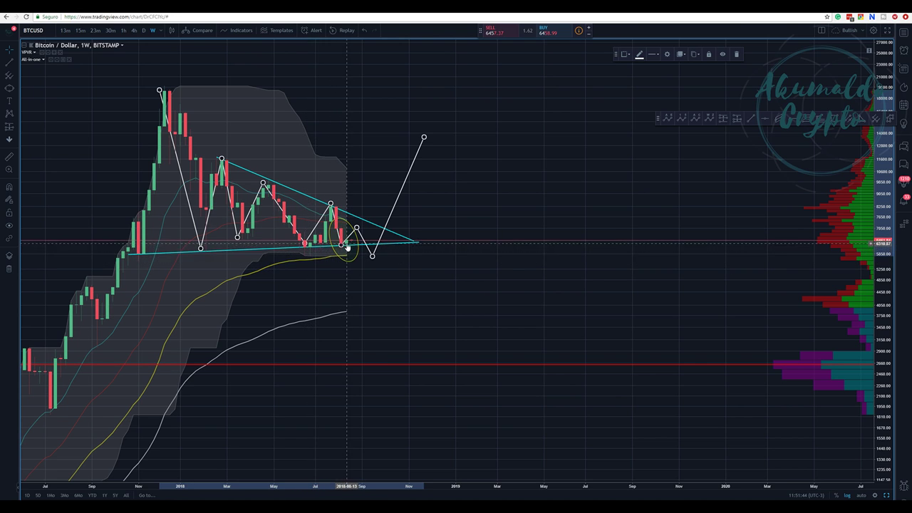
pyautogui.click(328, 250)
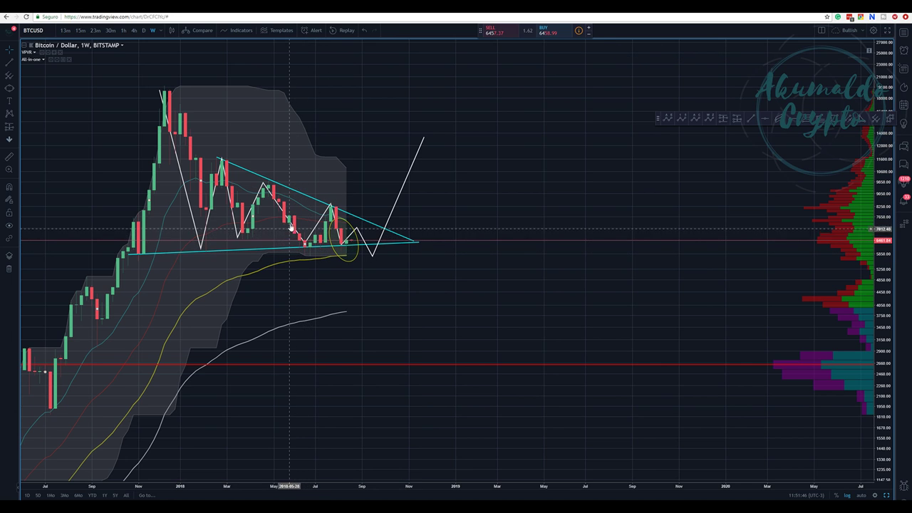
pyautogui.click(300, 241)
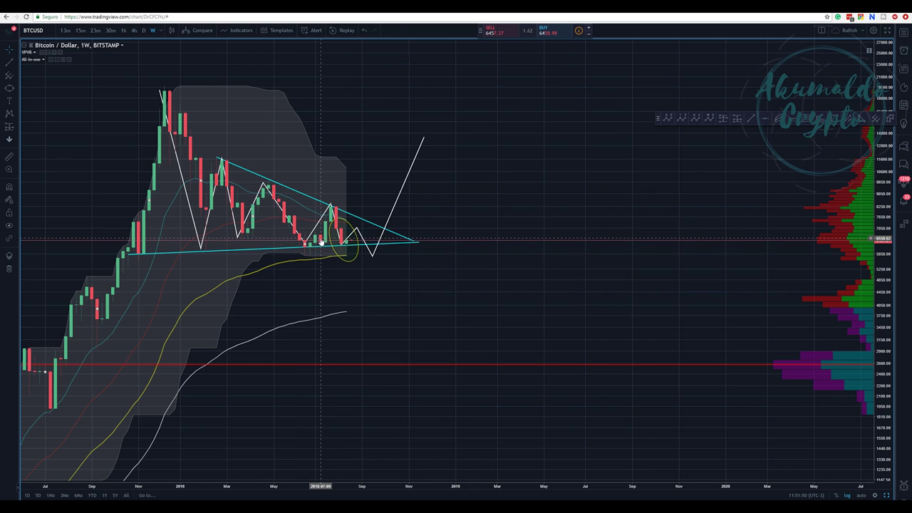
# - Leave the weekly chart, look over the enlarged daily Bitstamp chart, and switch to the hourly Bitstamp chart
pyautogui.click(333, 217)
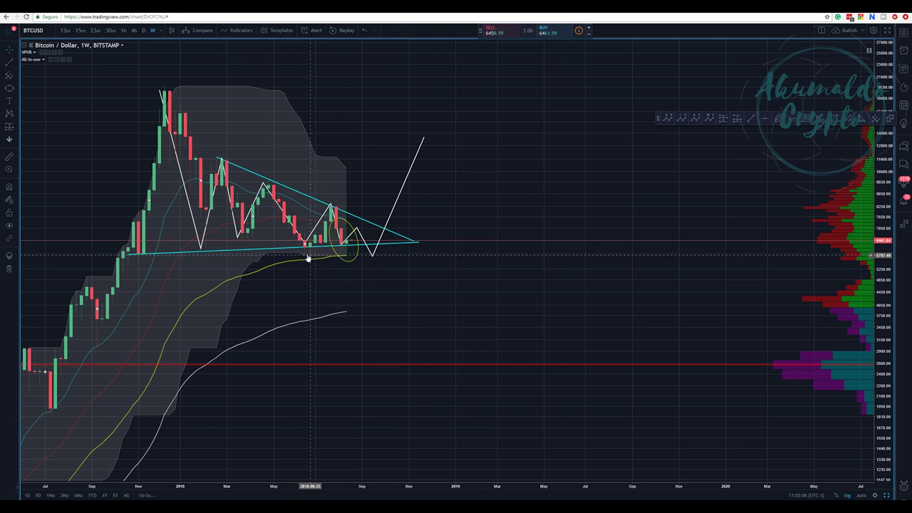
pyautogui.click(354, 229)
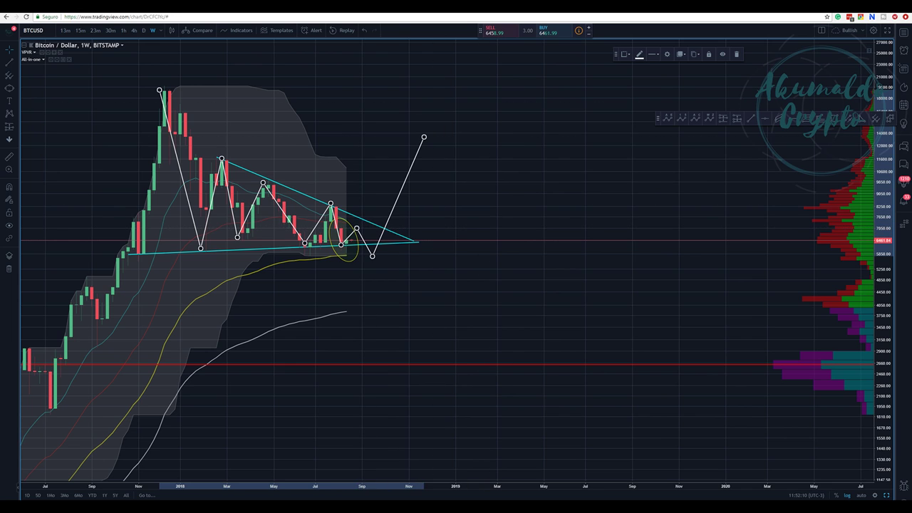
pyautogui.hotkey('ctrl', 'Tab')
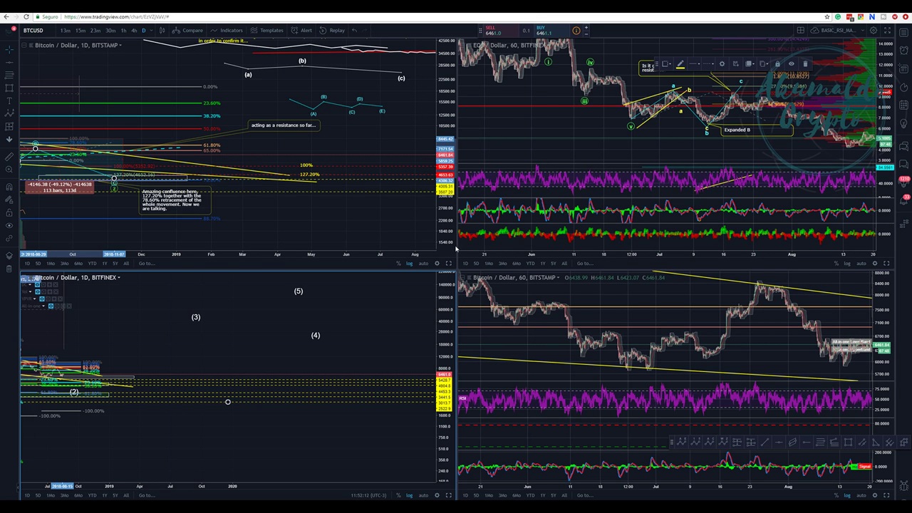
pyautogui.click(448, 263)
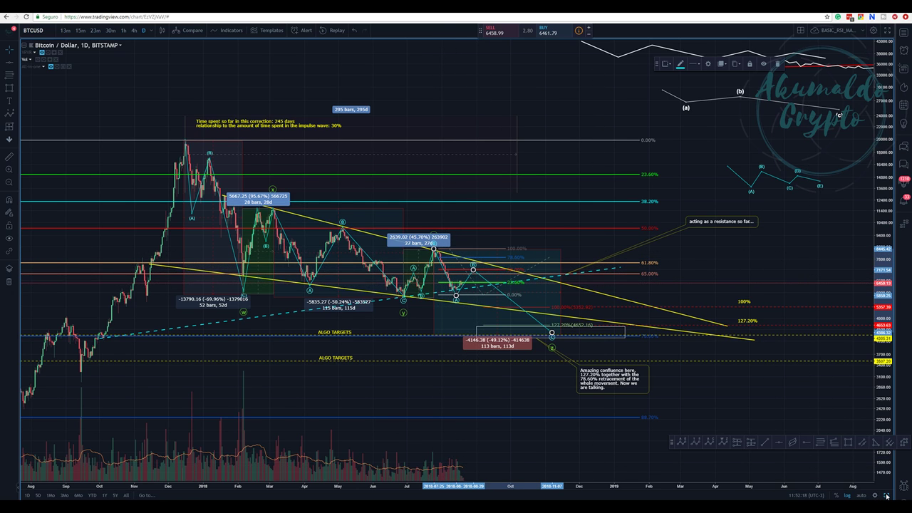
pyautogui.hotkey('alt', 'Return')
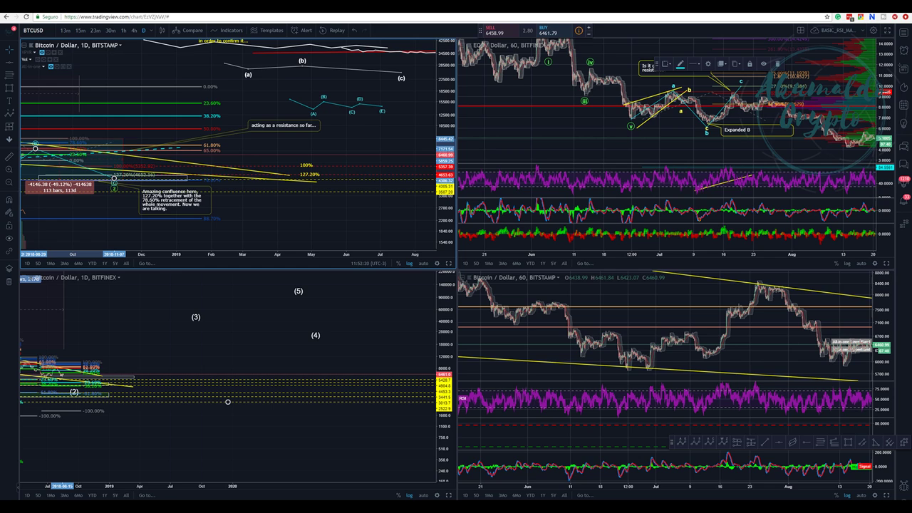
pyautogui.hotkey('ctrl', 'Tab')
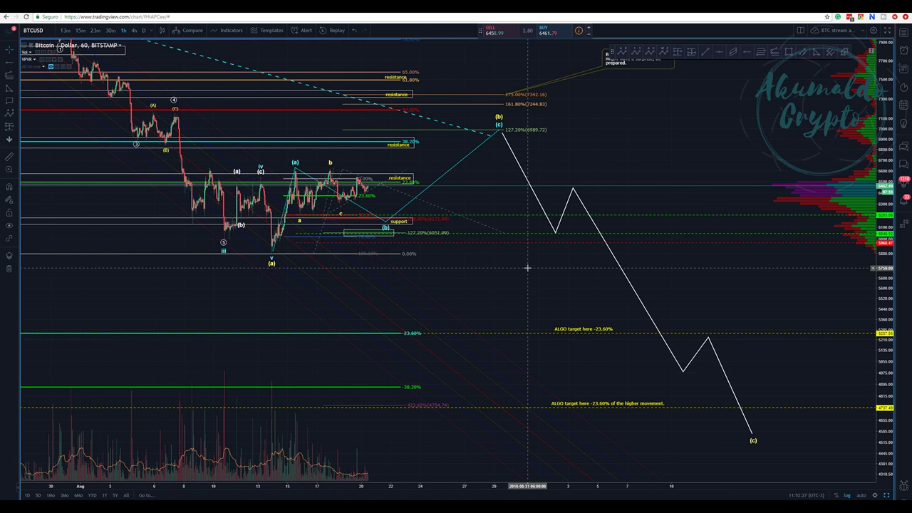
# - Move the yellow wave c point into the support zone and delete the small rectangle at the 127.20% extension below it
pyautogui.moveTo(527, 267); pyautogui.dragTo(433, 293)
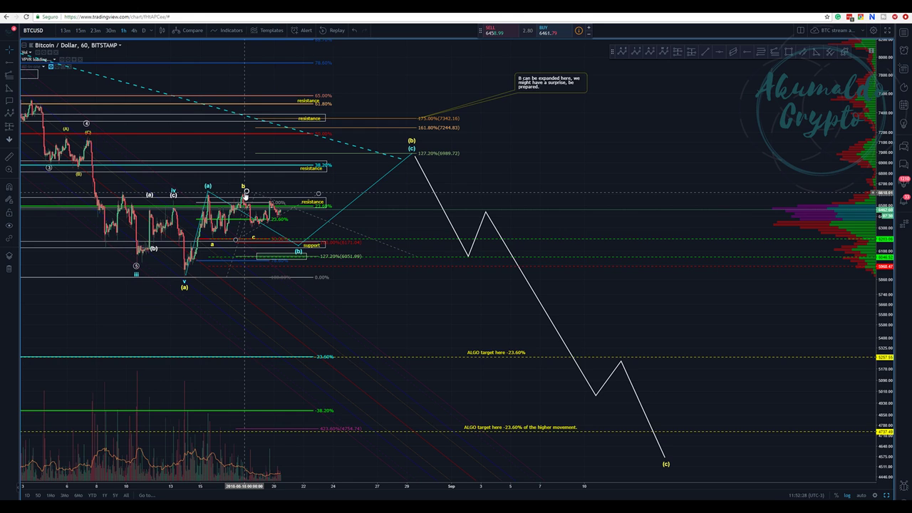
pyautogui.moveTo(253, 238)
pyautogui.mouseDown()
pyautogui.moveTo(250, 229)
pyautogui.moveTo(291, 229)
pyautogui.moveTo(298, 240)
pyautogui.mouseUp()
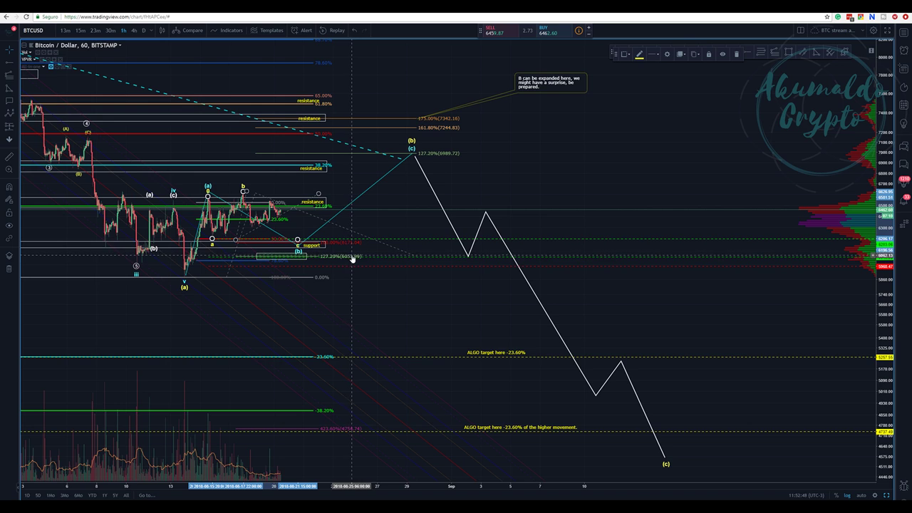
pyautogui.click(307, 255)
pyautogui.press('Delete')
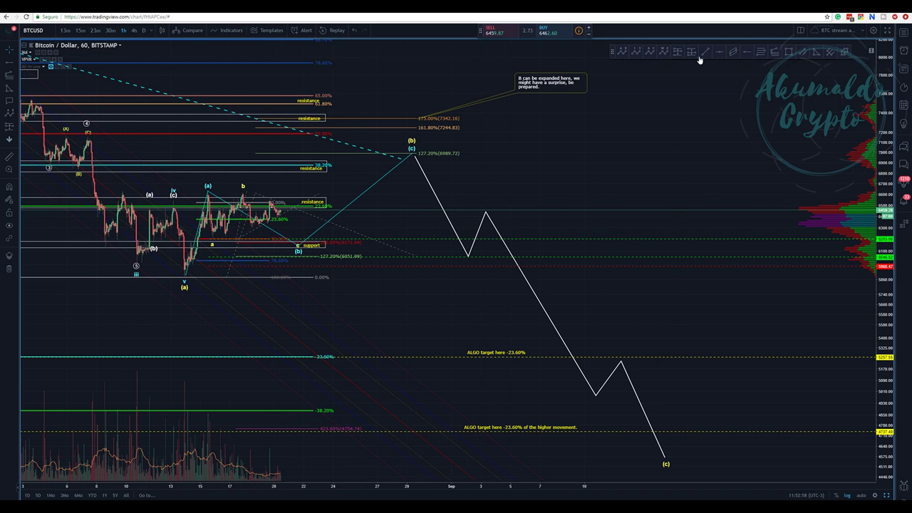
# - Draw a rising yellow trend line beneath the recent hourly lows and adjust both of its endpoints
pyautogui.click(201, 242)
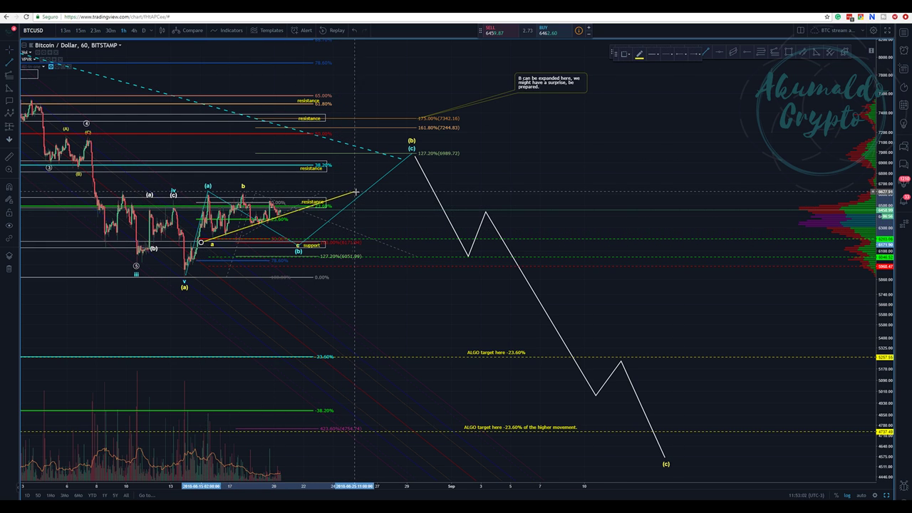
pyautogui.click(356, 193)
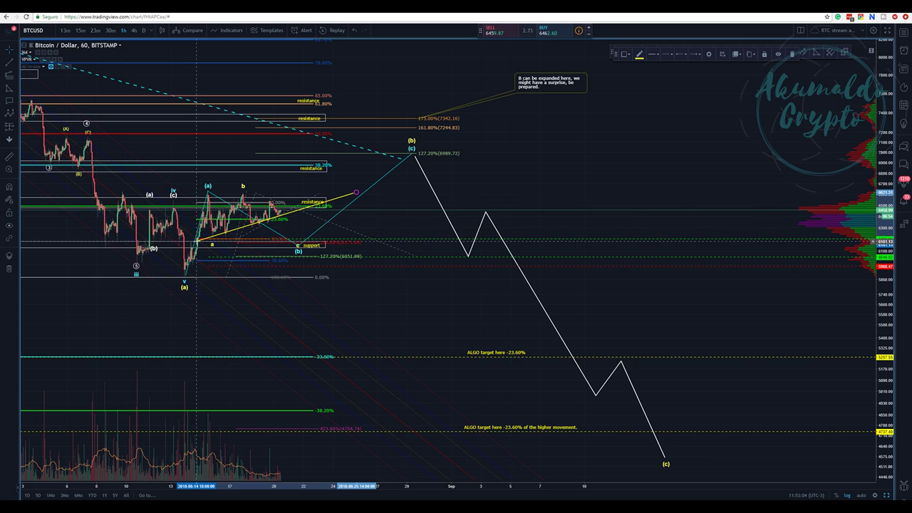
pyautogui.moveTo(197, 242); pyautogui.dragTo(196, 244)
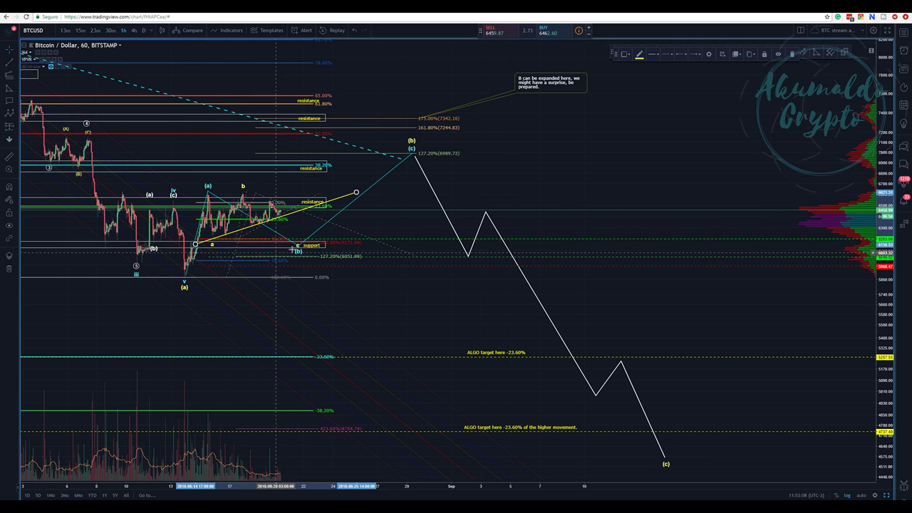
pyautogui.moveTo(355, 193); pyautogui.dragTo(364, 189)
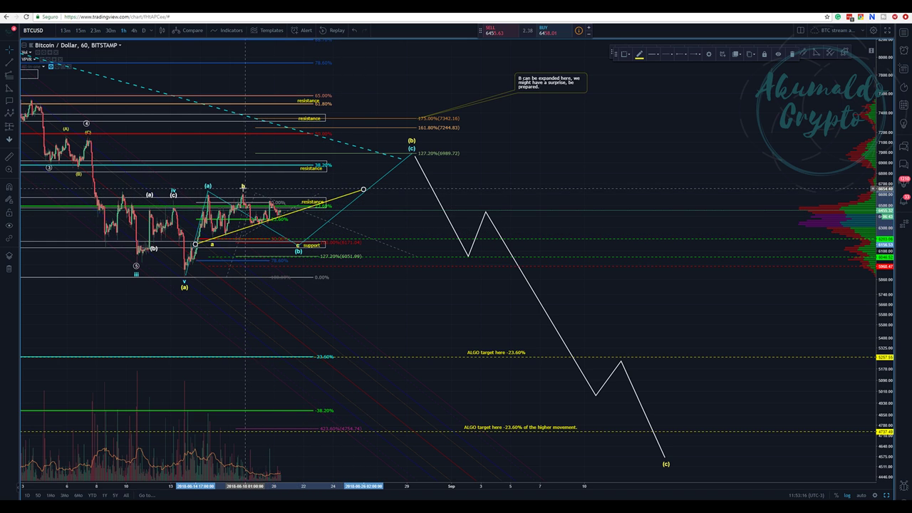
# - Remove the yellow a-b-c wave pattern and draw a yellow trend line across the recent highs as the triangle's upper boundary
pyautogui.rightClick(243, 191)
pyautogui.click(266, 294)
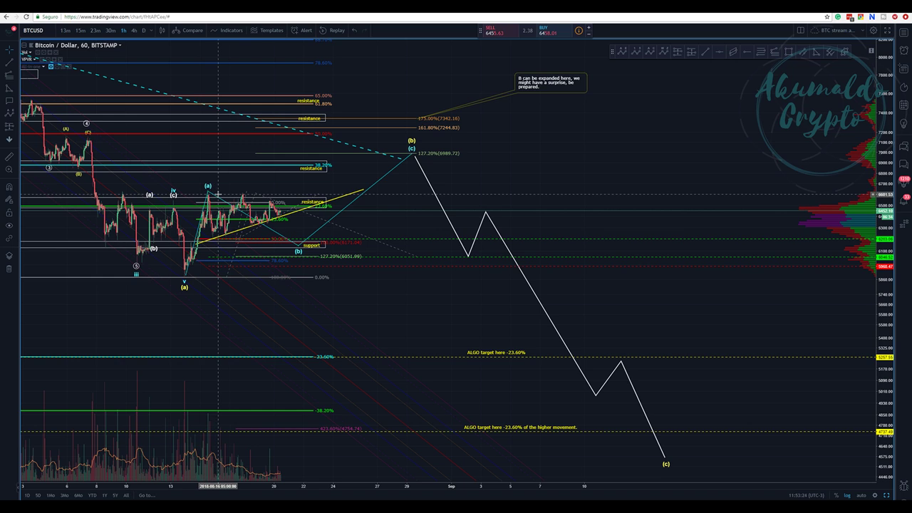
pyautogui.click(9, 63)
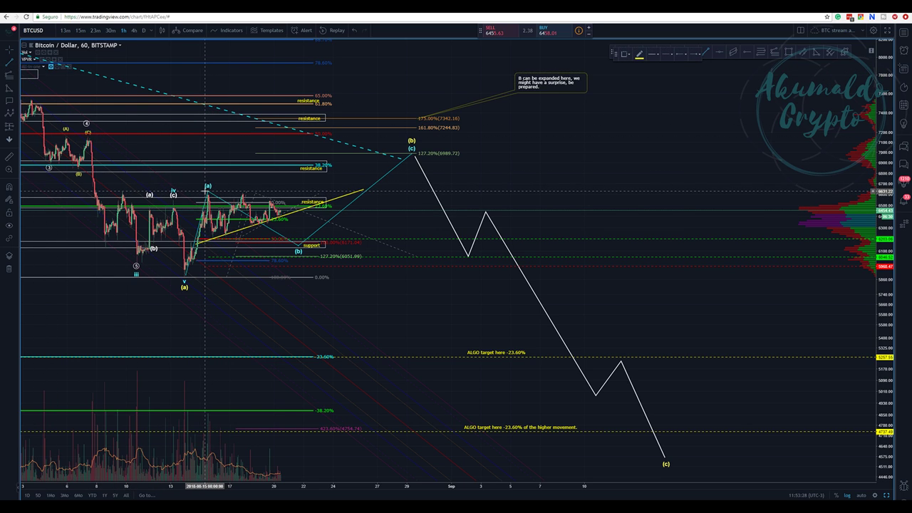
pyautogui.click(205, 191)
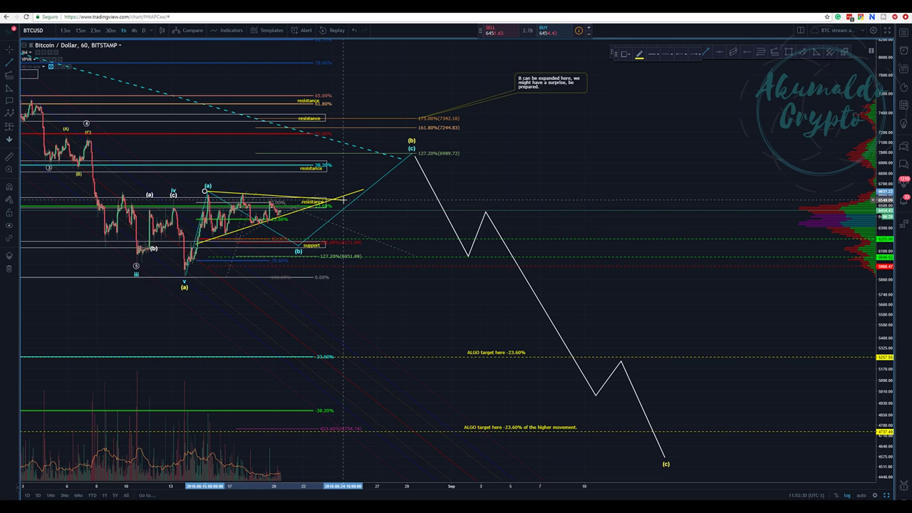
pyautogui.click(344, 200)
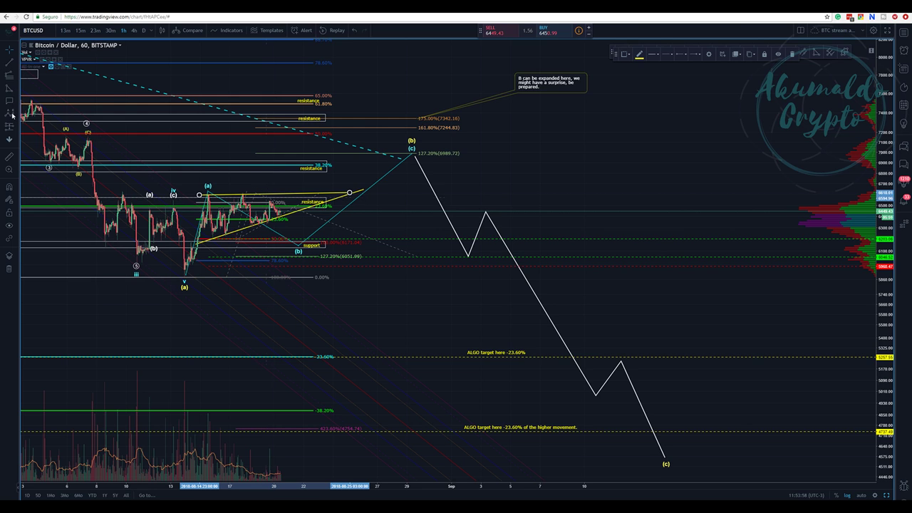
# - Draw a cyan Elliott triangle wave (A) to (E) along the swings between the two yellow trend lines
pyautogui.click(207, 192)
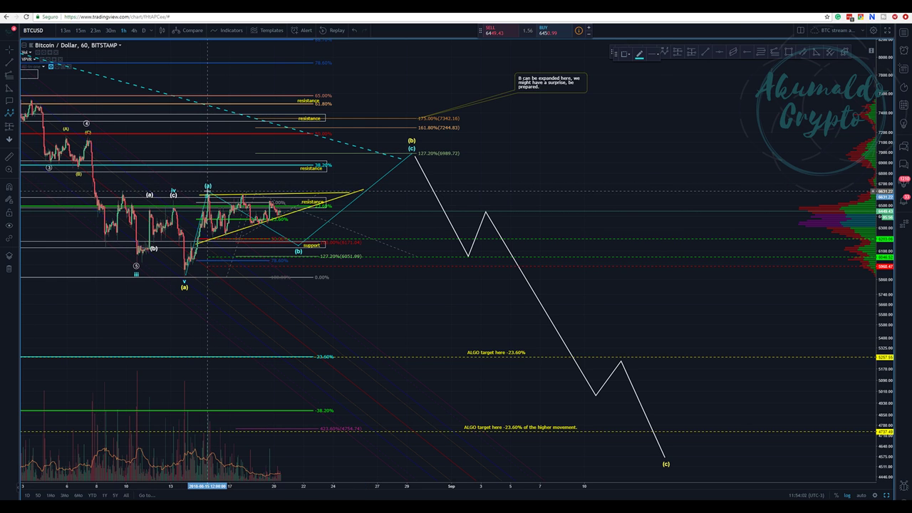
pyautogui.click(214, 242)
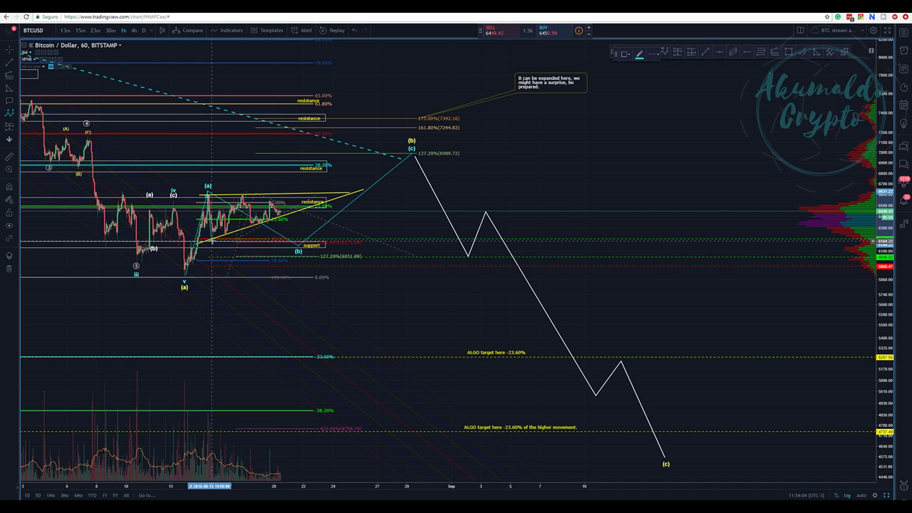
pyautogui.click(244, 191)
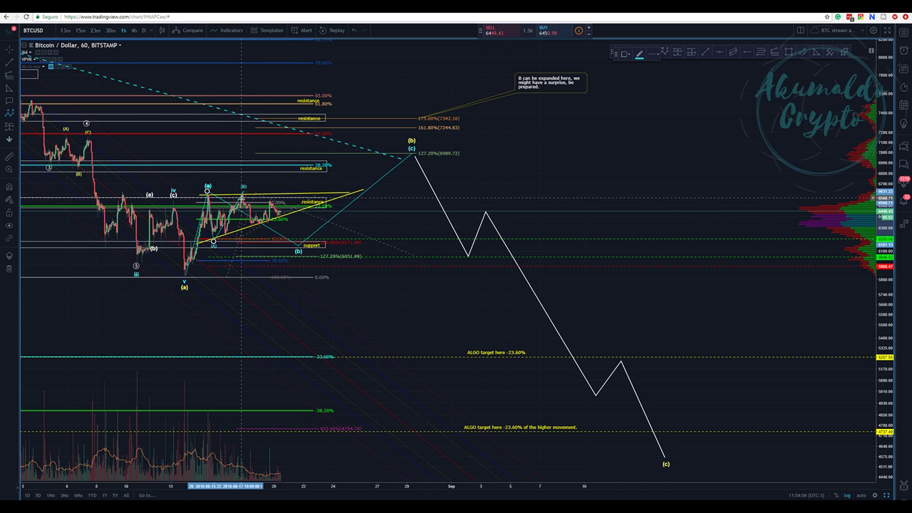
pyautogui.click(261, 221)
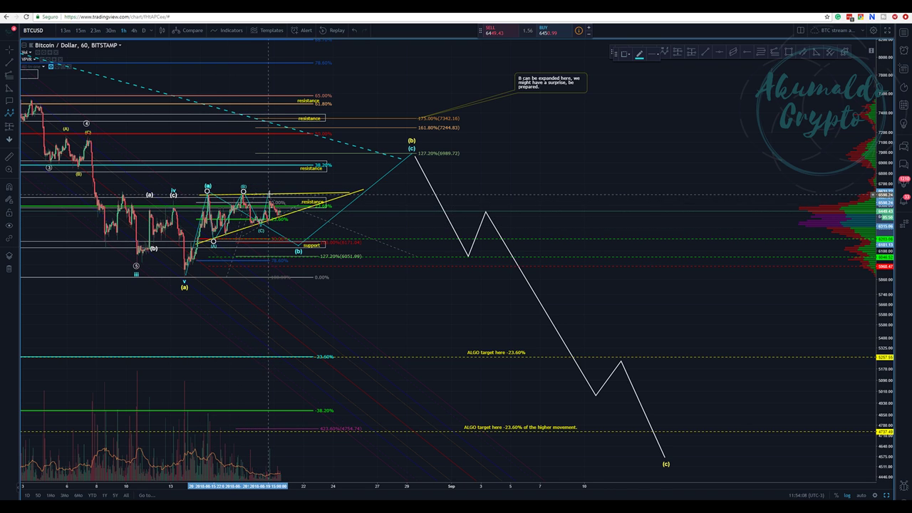
pyautogui.click(272, 192)
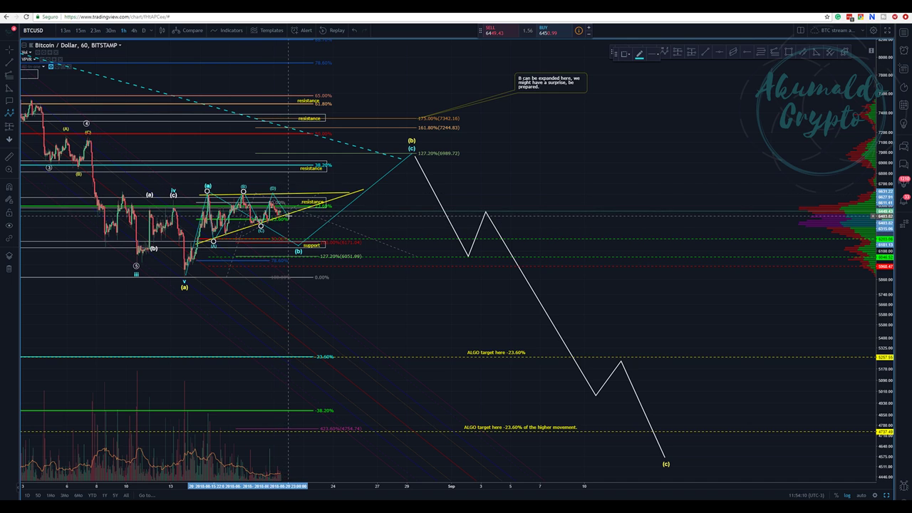
pyautogui.click(288, 216)
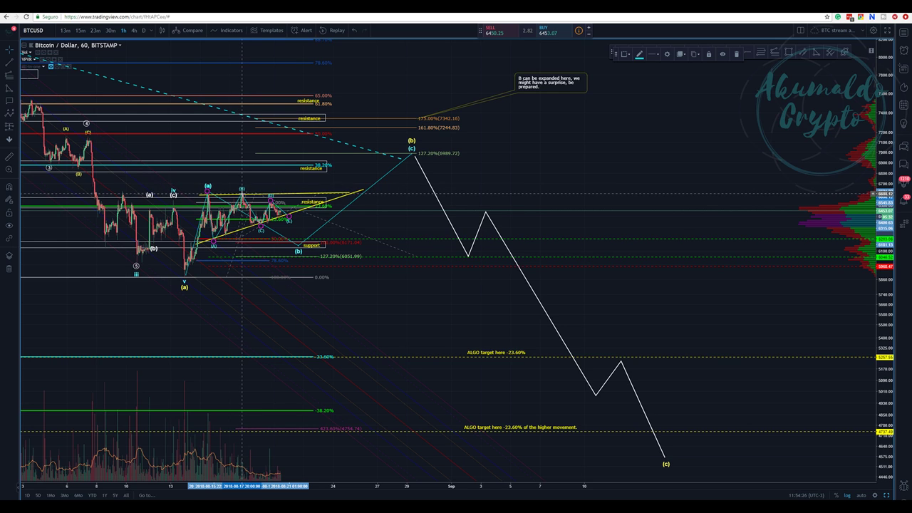
# - Fine-tune the triangle by lowering wave (D) to the candle high, adjusting the upper trend line's end, and shifting wave (E) slightly later
pyautogui.click(272, 204)
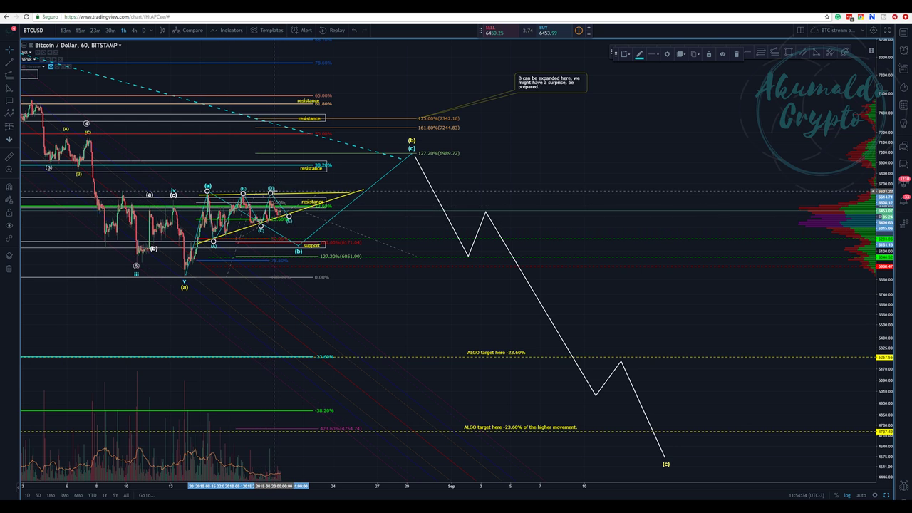
pyautogui.moveTo(270, 194); pyautogui.dragTo(268, 197)
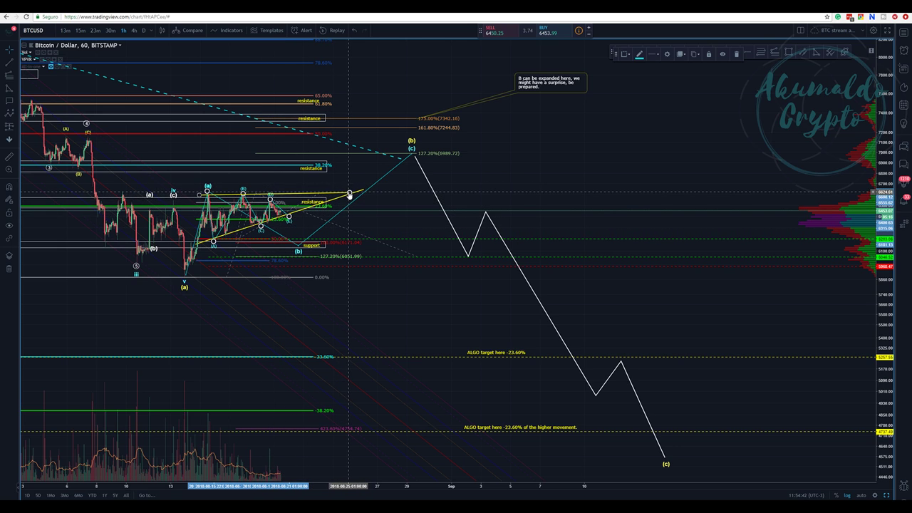
pyautogui.click(349, 194)
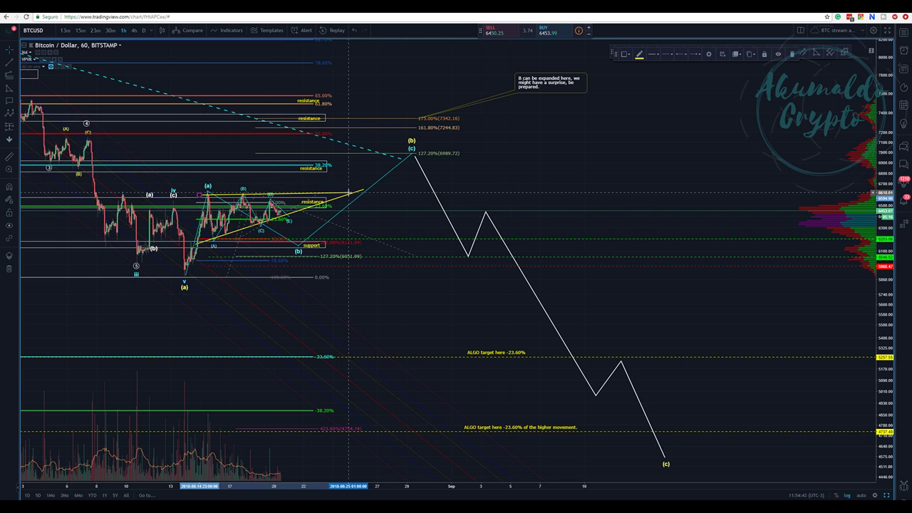
pyautogui.click(289, 217)
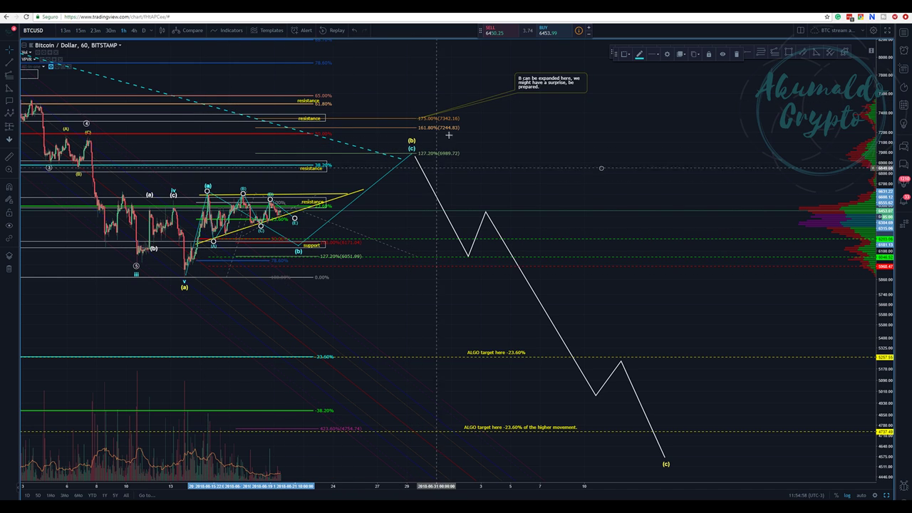
# - Compare the hourly wave count with the enlarged daily Bitstamp chart, returning to the hourly triangle
pyautogui.click(411, 147)
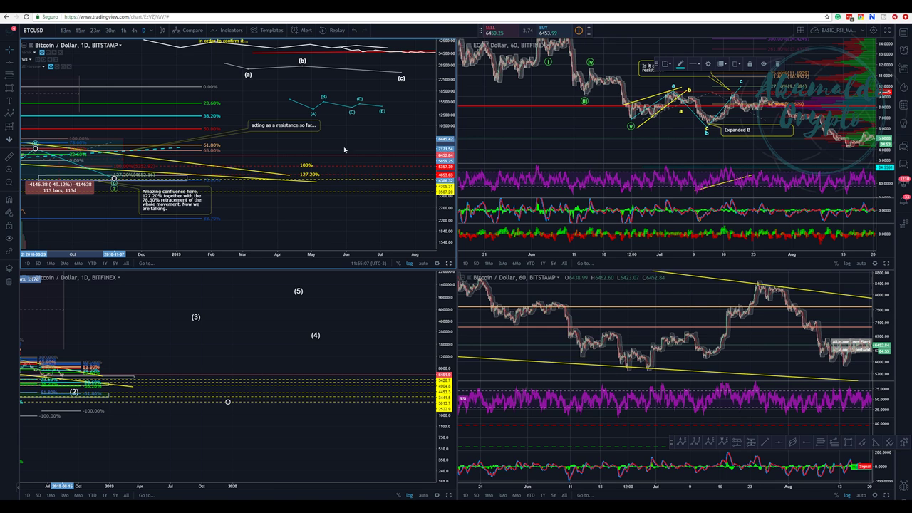
pyautogui.hotkey('alt', 'Return')
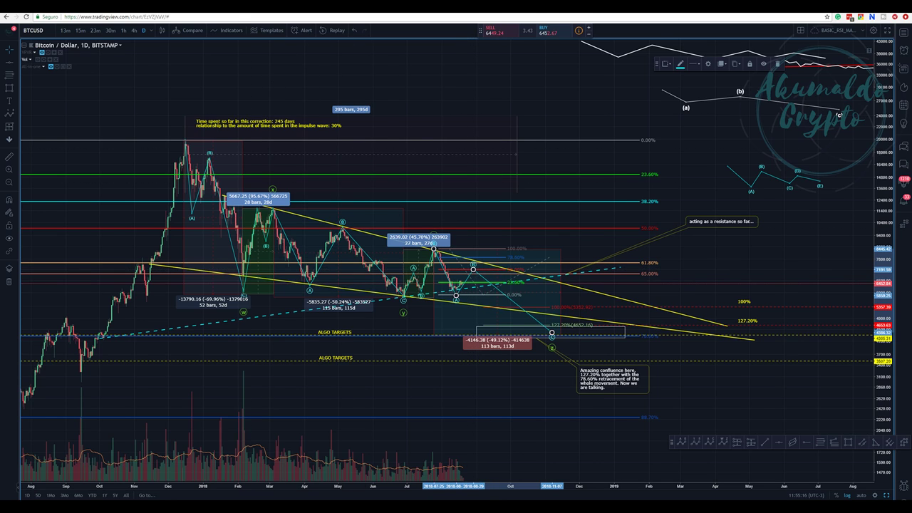
pyautogui.hotkey('ctrl', 'Tab')
pyautogui.hotkey('ctrl', 'Tab')
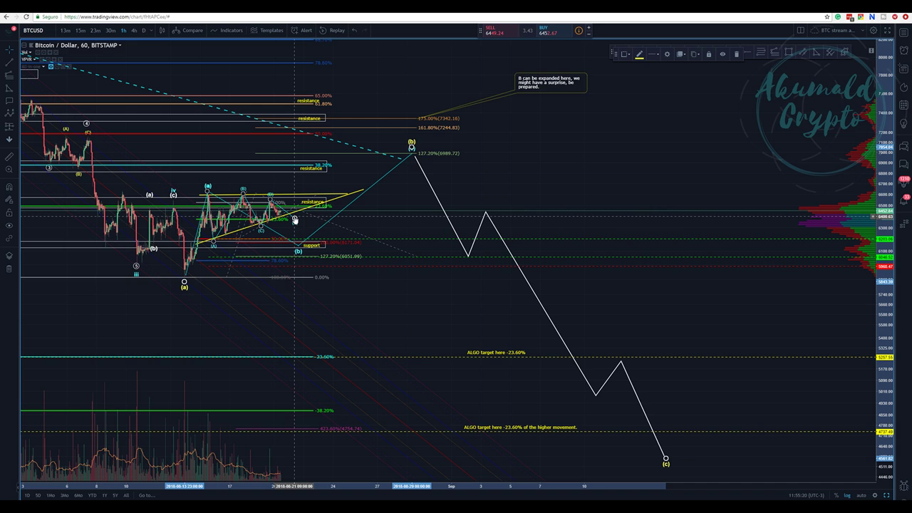
pyautogui.scroll(-1, 295, 219)
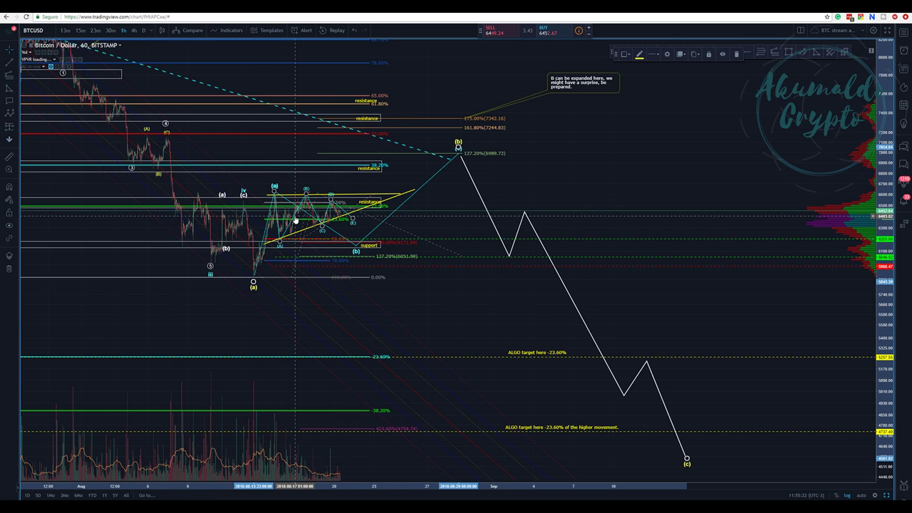
pyautogui.scroll(1, 295, 219)
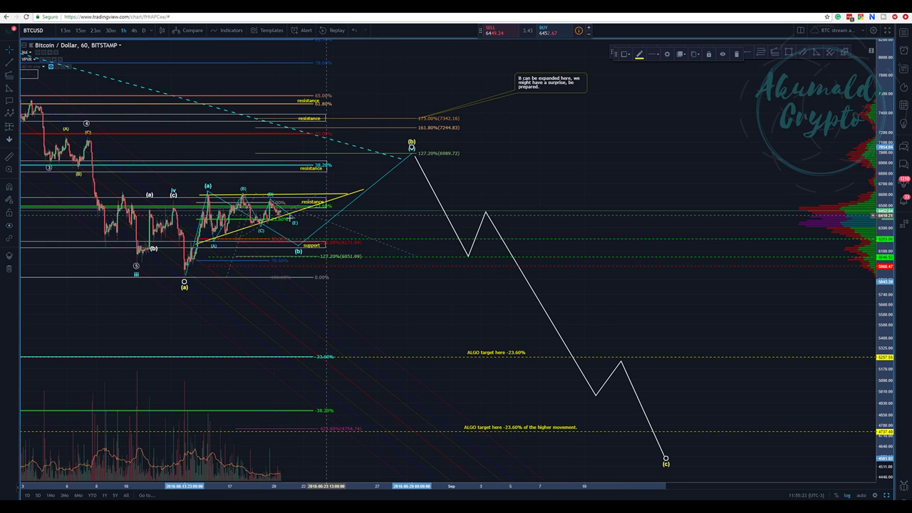
# - Raise the yellow wave (b) projection point above the 127.20% extension, to about 7118
pyautogui.click(412, 168)
pyautogui.click(413, 153)
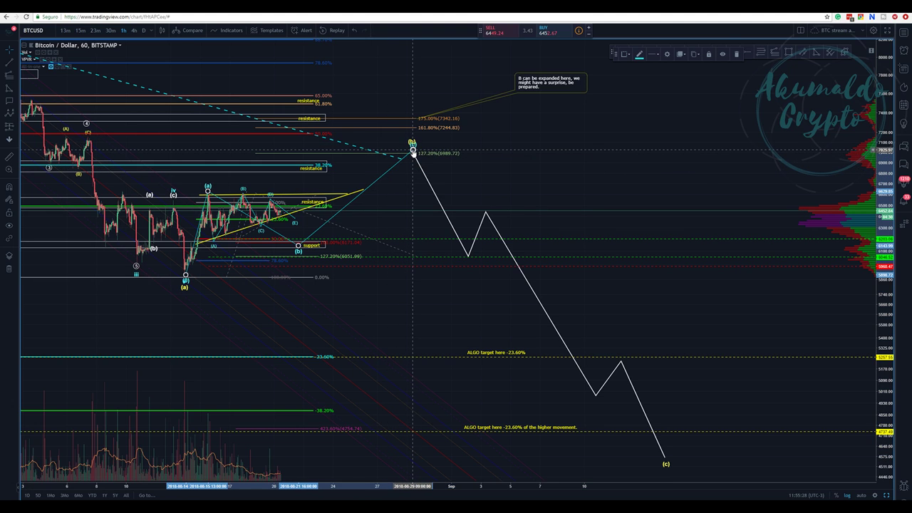
pyautogui.moveTo(414, 153); pyautogui.dragTo(410, 140)
pyautogui.scroll(-2, 624, 227)
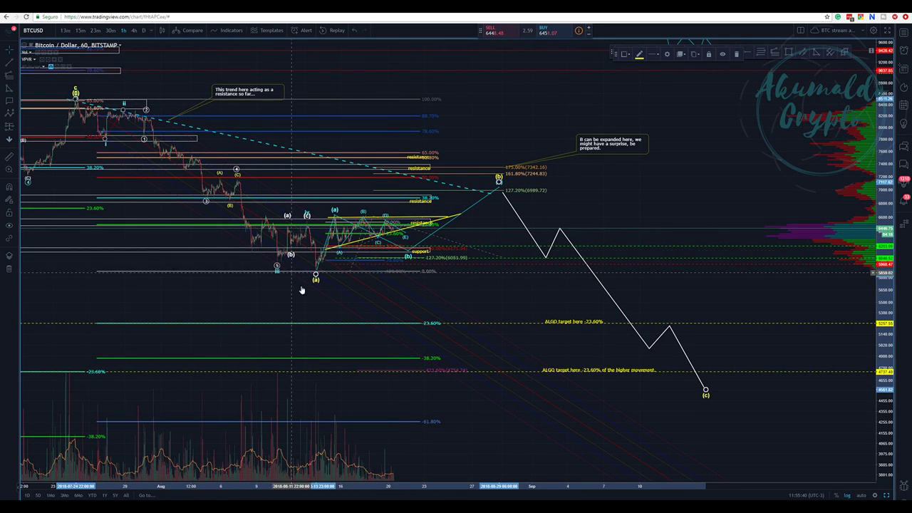
pyautogui.scroll(-2, 300, 292)
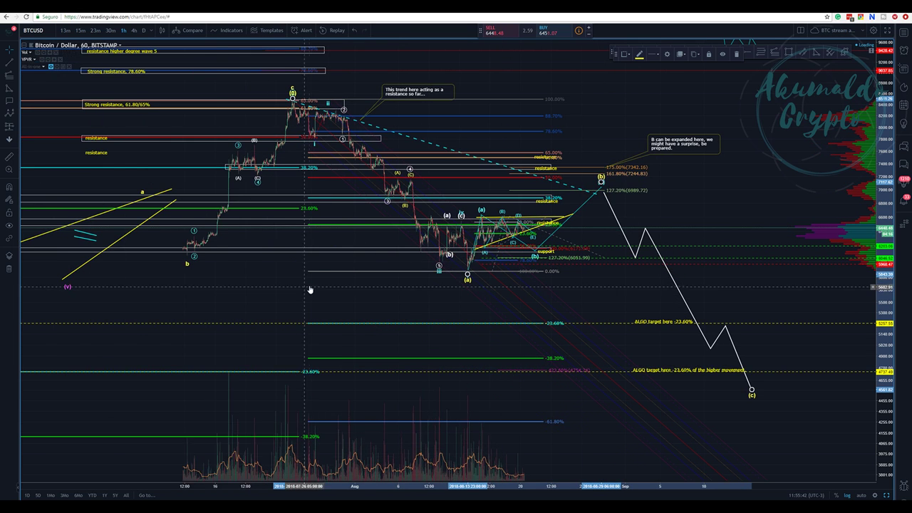
# - Examine the hourly triangle between the yellow trend lines and the projected path from wave (b) down to wave (c)
pyautogui.scroll(2, 313, 256)
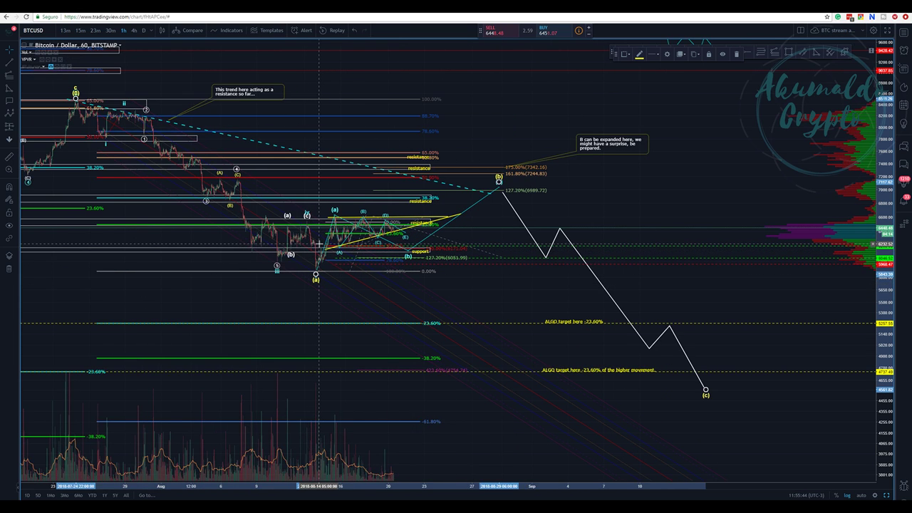
pyautogui.click(463, 274)
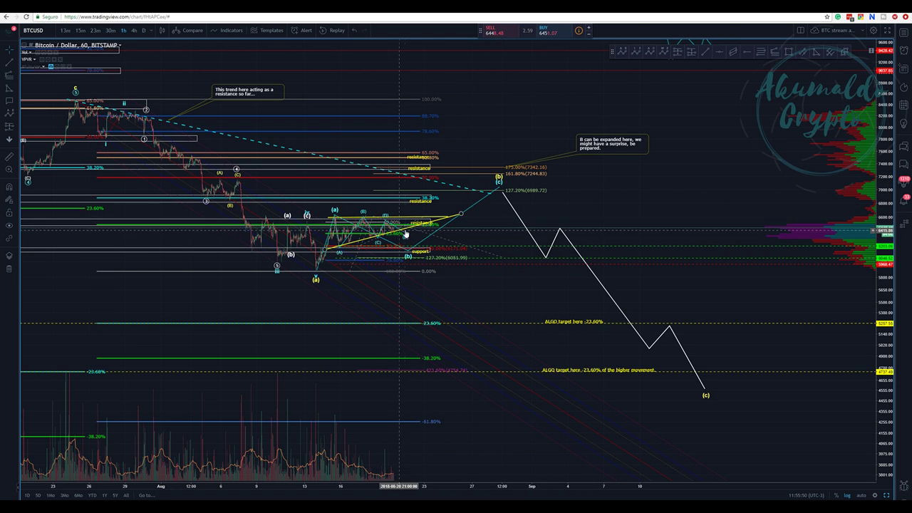
pyautogui.scroll(3, 387, 235)
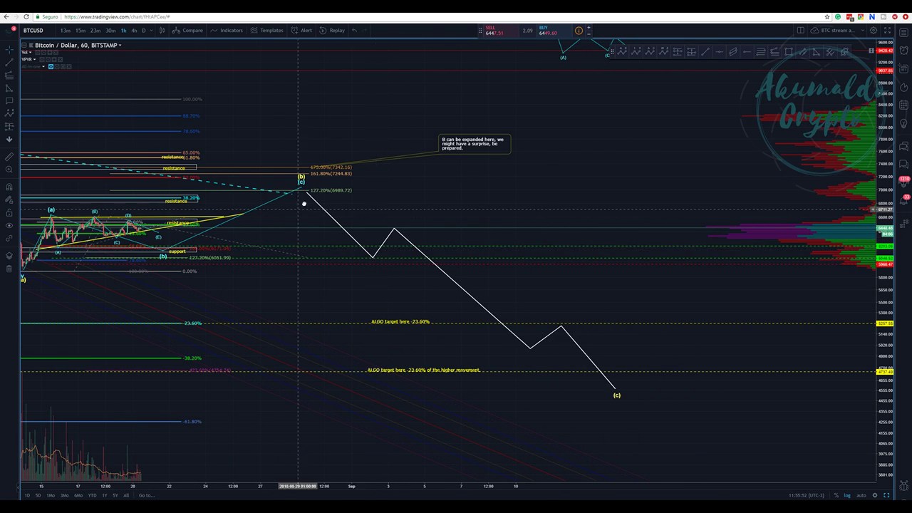
pyautogui.moveTo(304, 203); pyautogui.dragTo(446, 211)
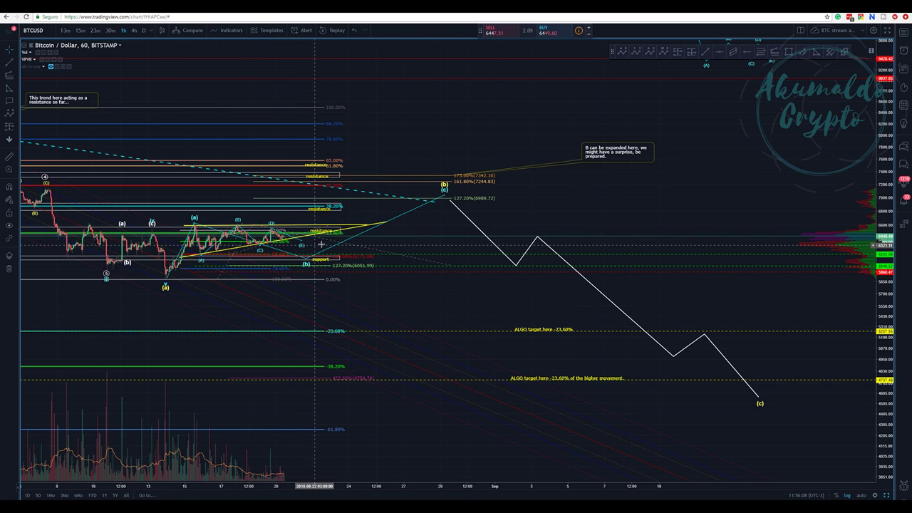
pyautogui.click(272, 226)
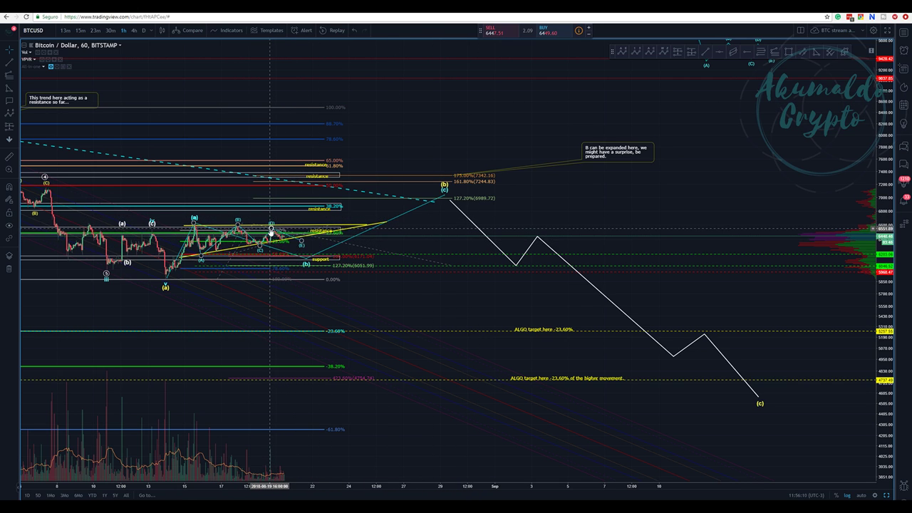
pyautogui.click(269, 238)
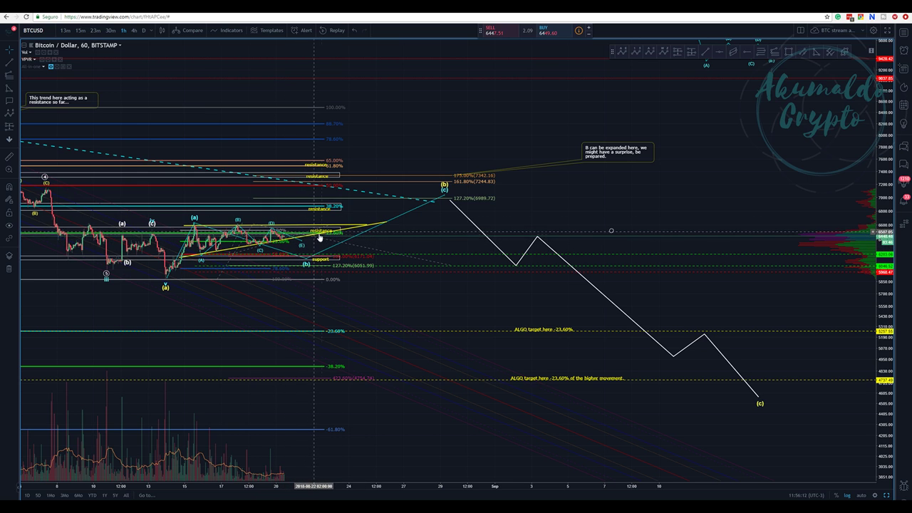
pyautogui.scroll(-2, 294, 226)
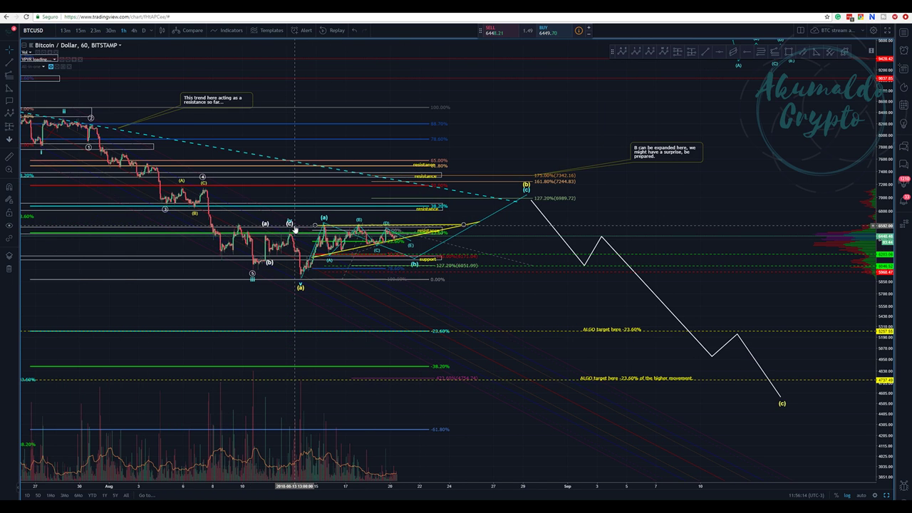